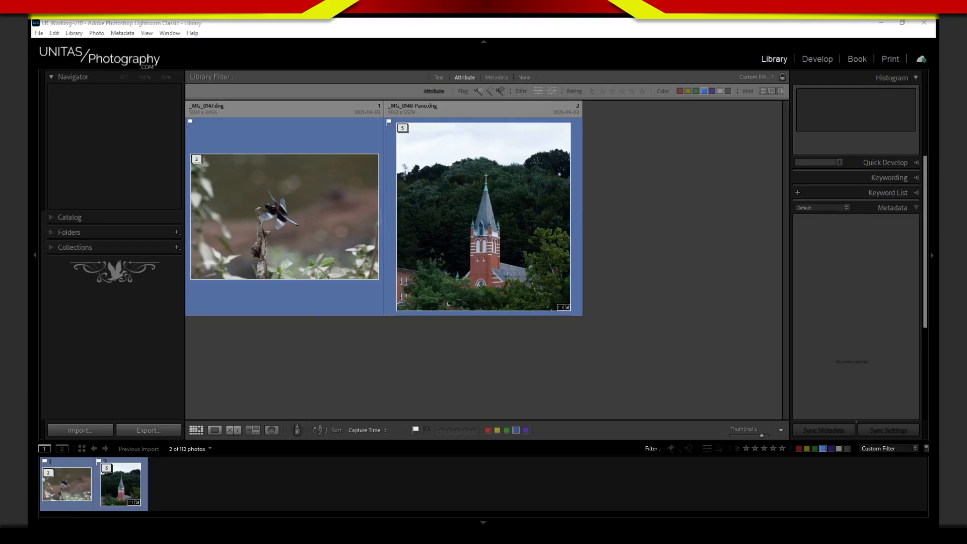
Open the dragonfly photo _MG_8147.dng in the Develop module and expand its Basic adjustments.
left_click(712, 33)
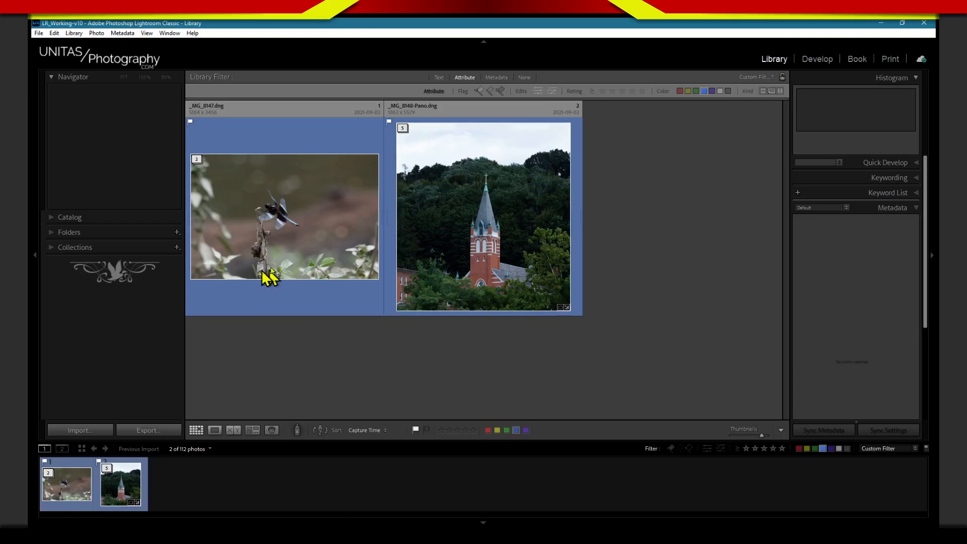
left_click(283, 275)
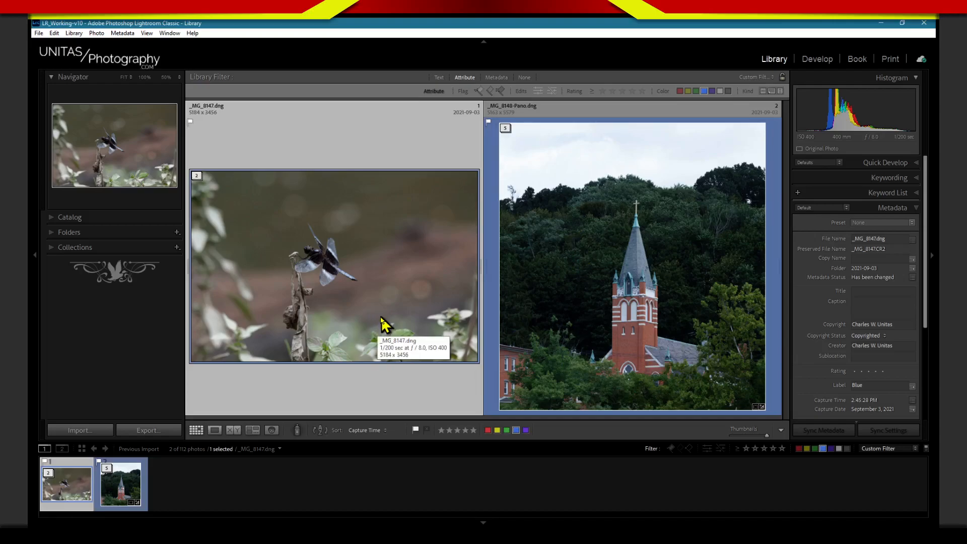
key("d")
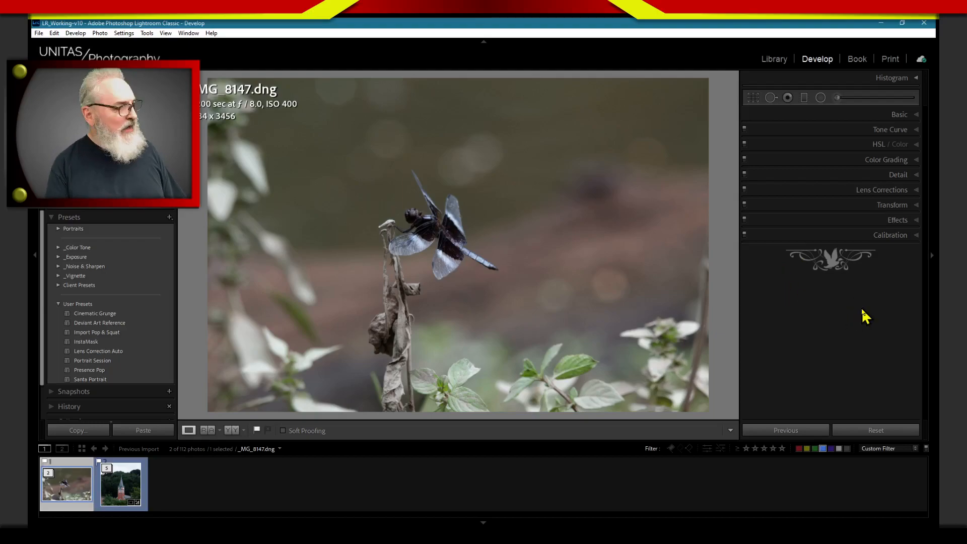
left_click(866, 114)
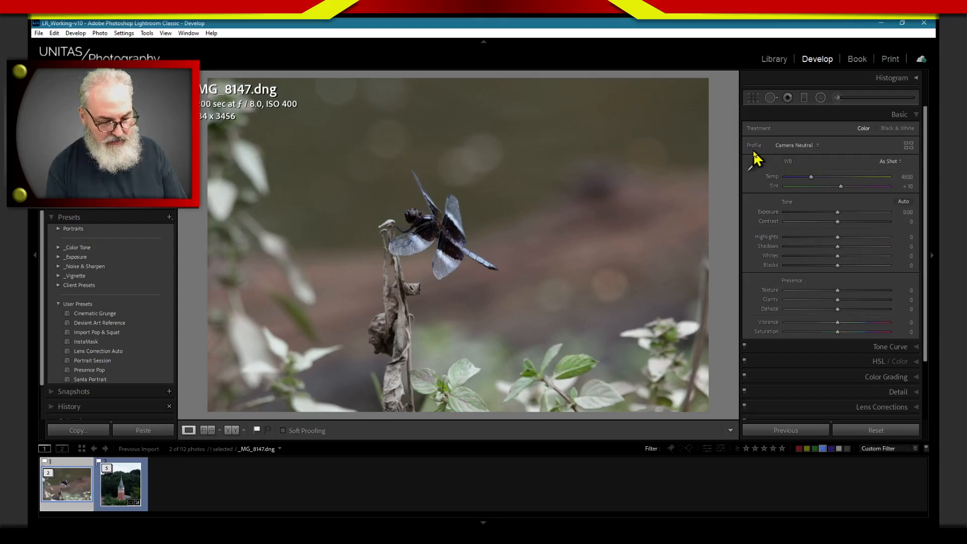
key("alt")
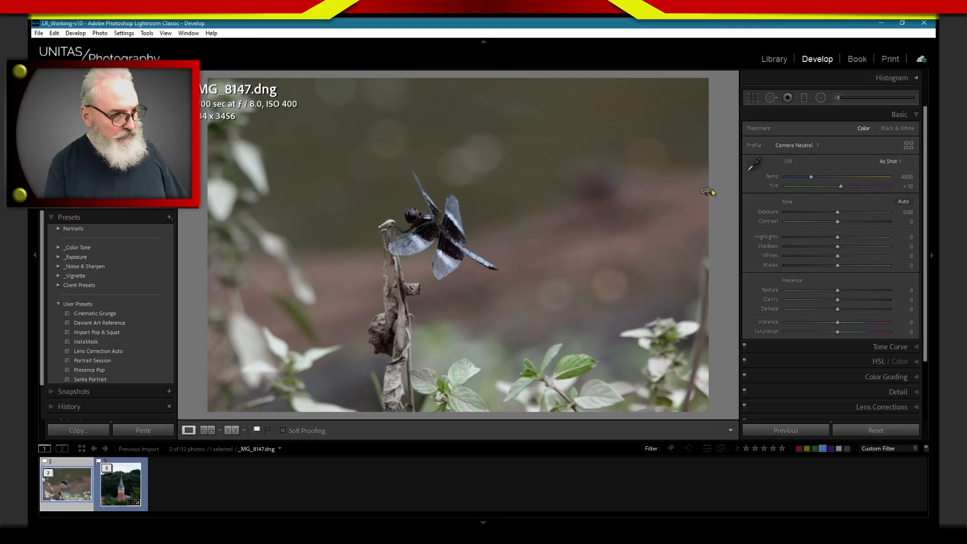
Open the Profile Browser and examine the Adobe Raw and Camera Matching profiles for the dragonfly photo.
left_click(909, 146)
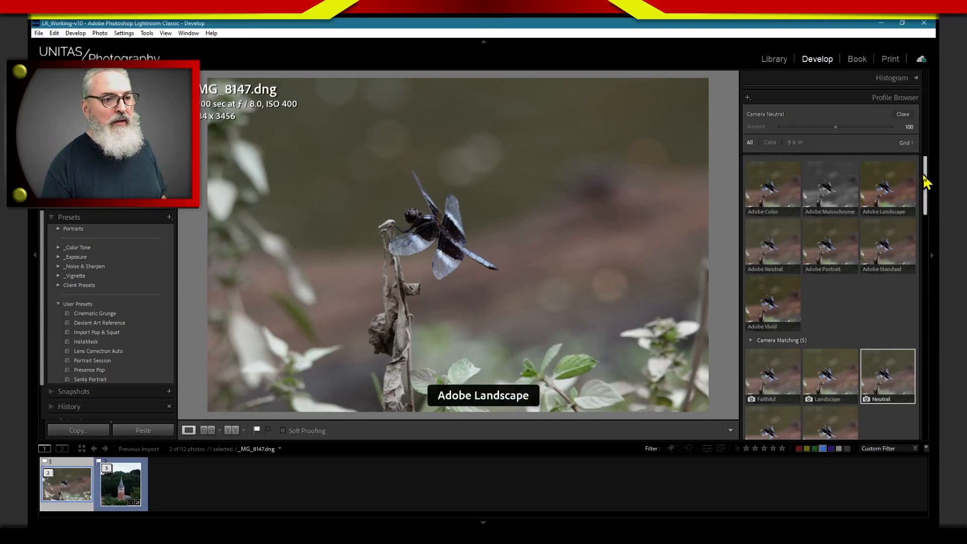
left_click_drag(927, 183, 929, 182)
scroll(929, 181, "down", 1)
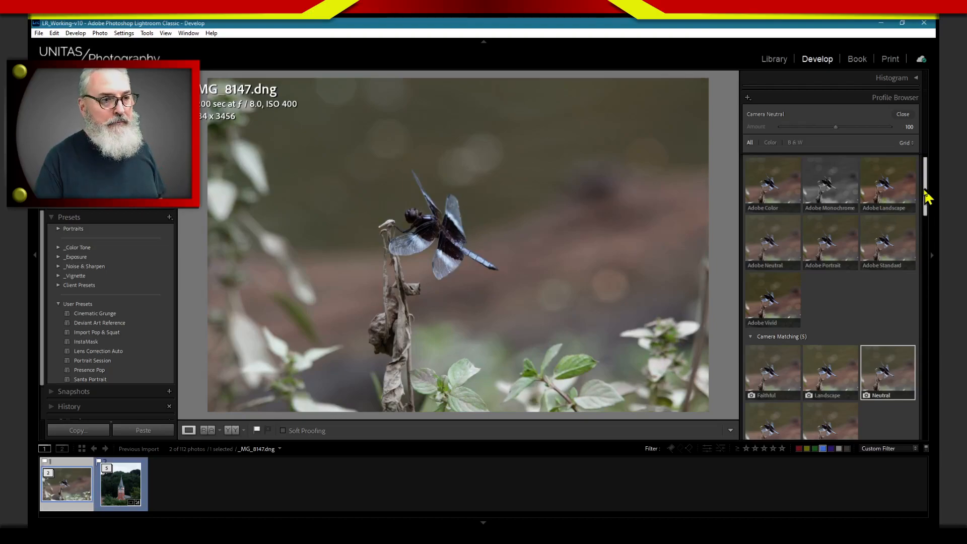
scroll(927, 176, "up", 1)
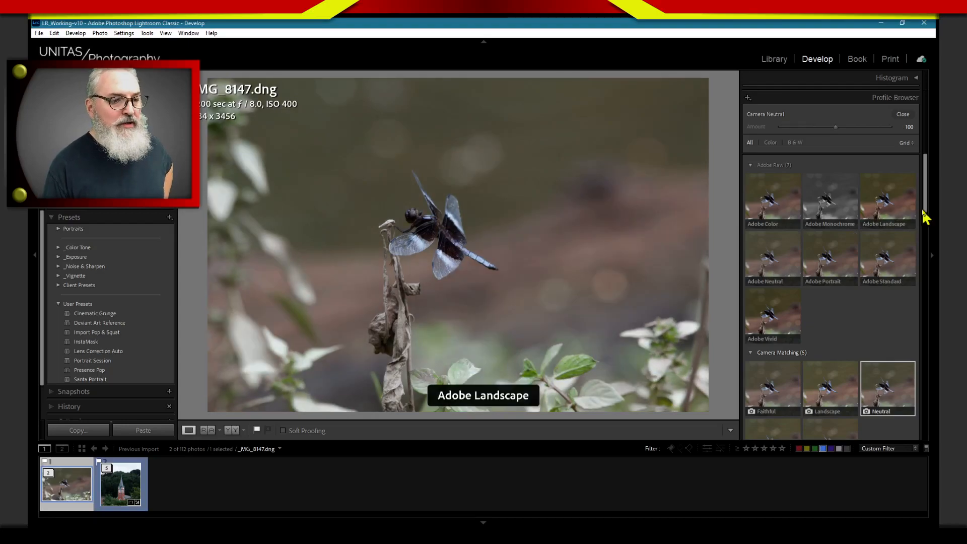
mouse_move(928, 211)
left_mouse_down()
mouse_move(929, 221)
mouse_move(925, 207)
left_mouse_up()
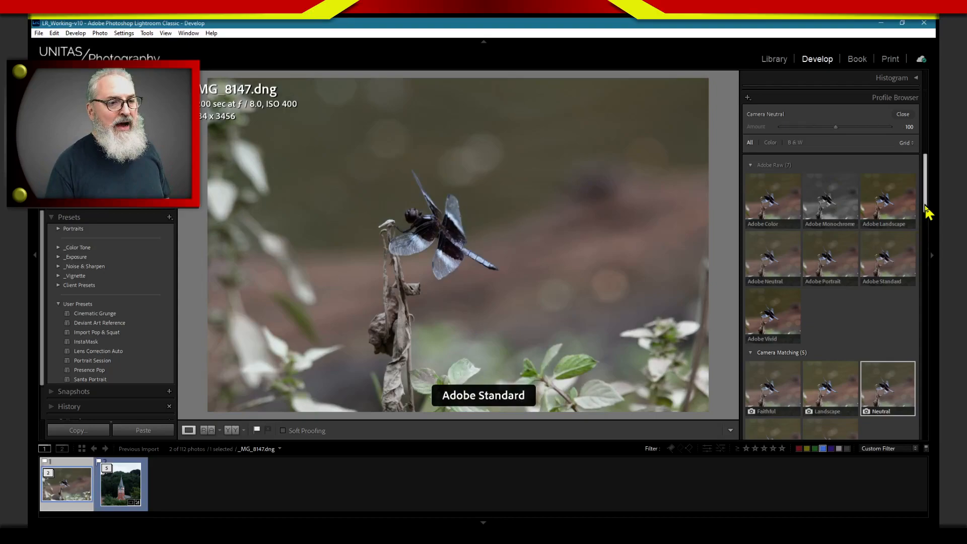
left_click_drag(926, 207, 916, 244)
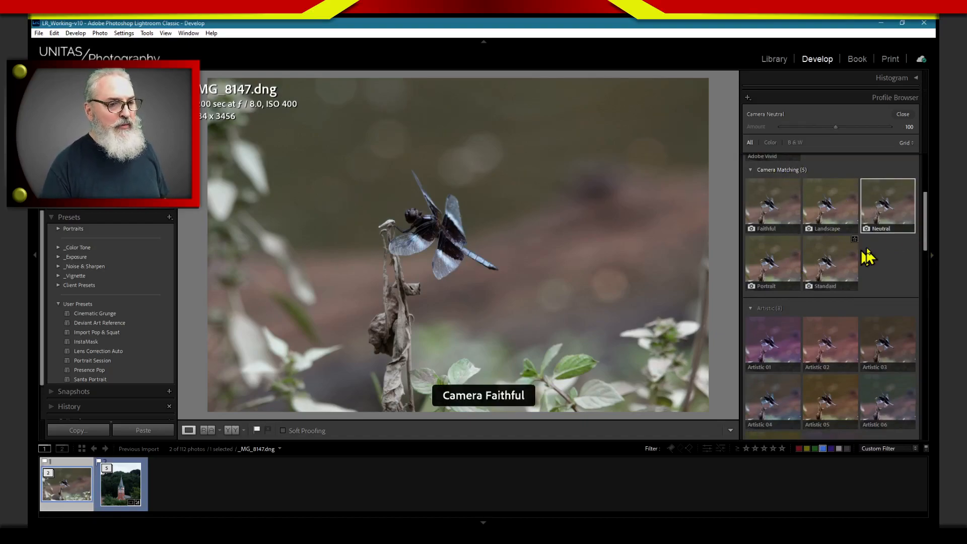
scroll(922, 239, "down", 1)
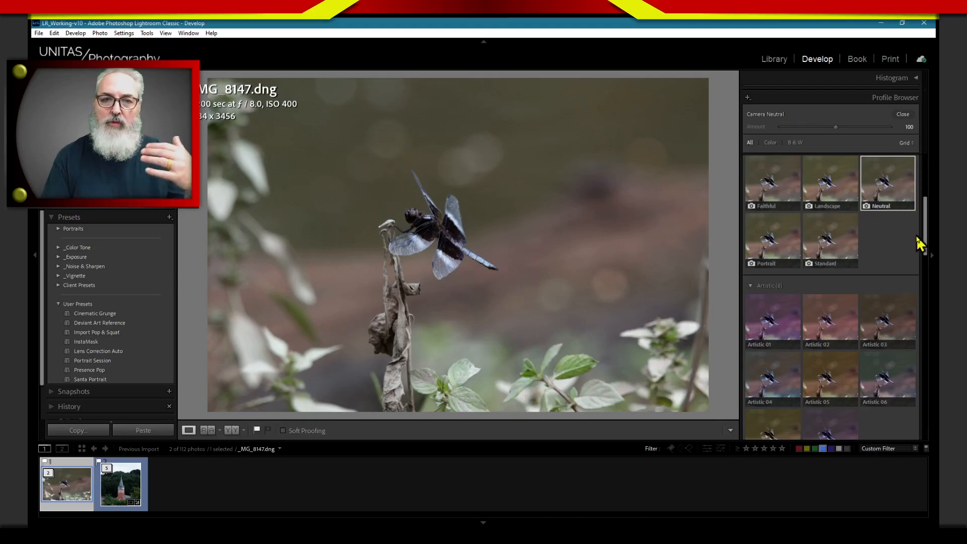
left_click_drag(926, 241, 928, 234)
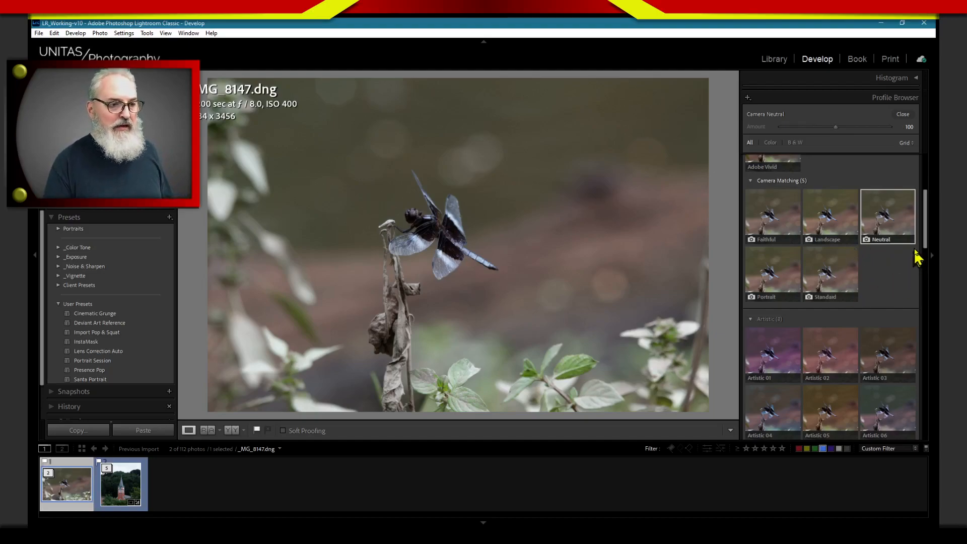
Examine the Artistic, B&W, Modern and Vintage creative profiles, previewing some of them on the photo.
left_click_drag(924, 248, 930, 265)
scroll(901, 276, "down", 3)
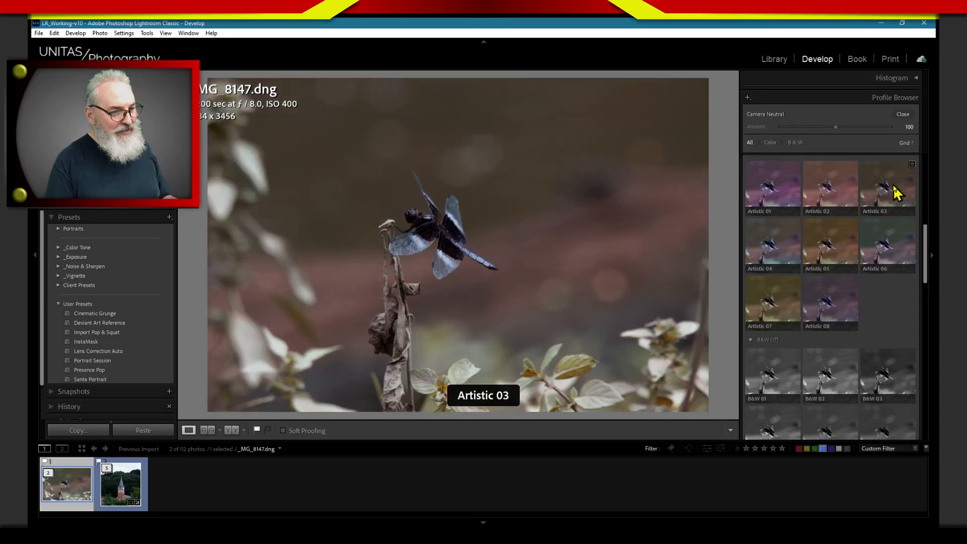
scroll(932, 260, "down", 1)
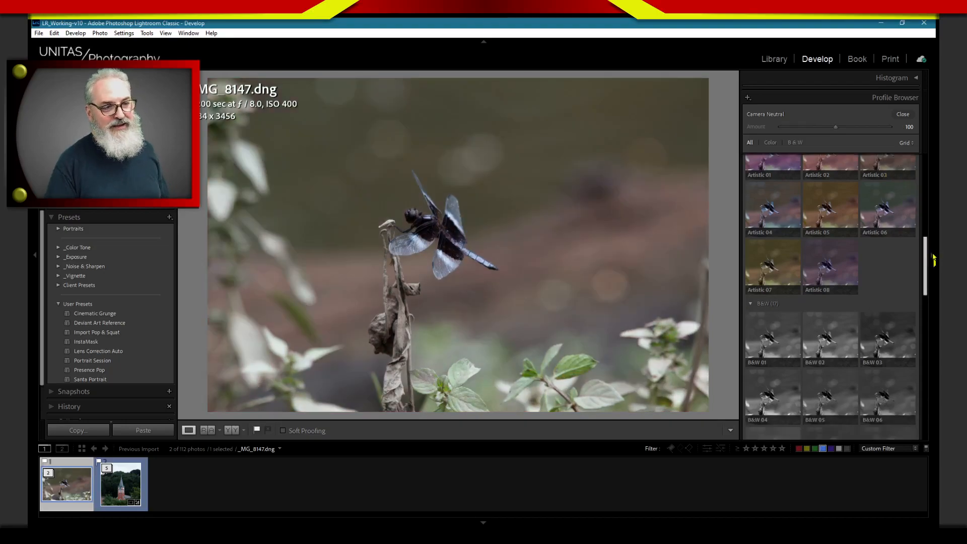
scroll(933, 259, "down", 9)
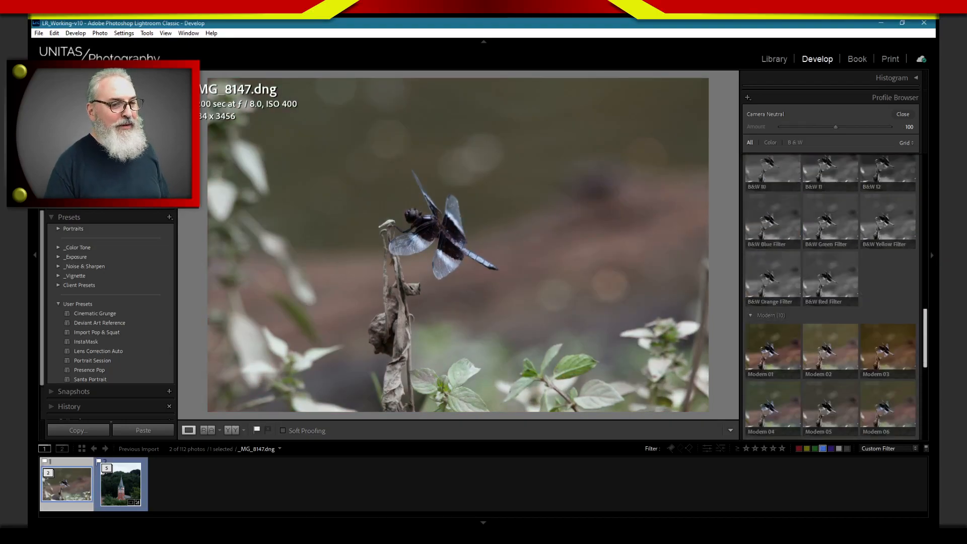
scroll(830, 298, "down", 4)
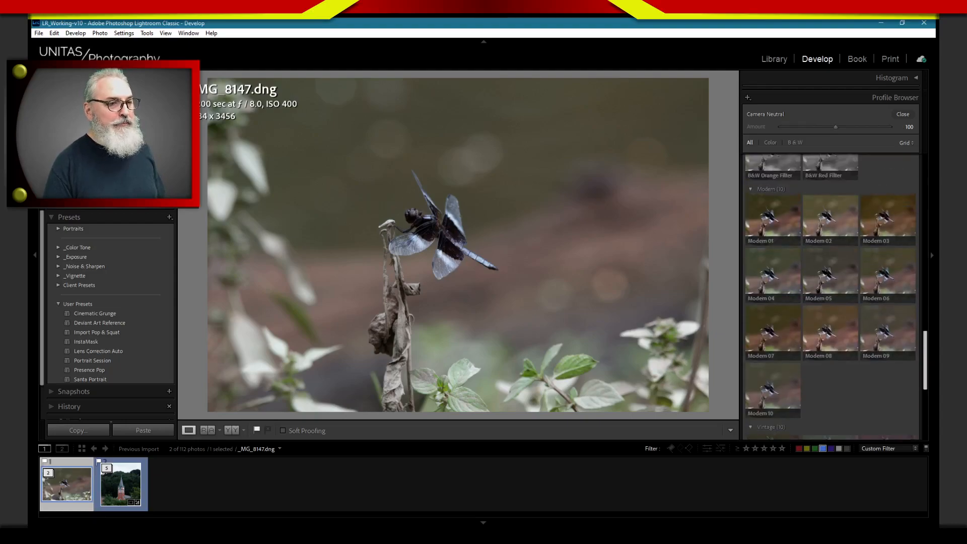
scroll(830, 296, "down", 1)
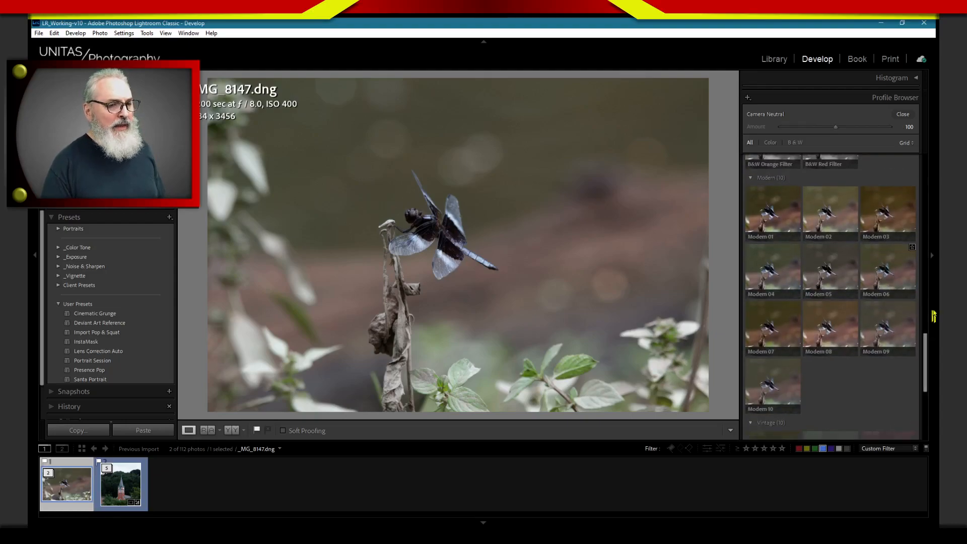
scroll(931, 373, "down", 4)
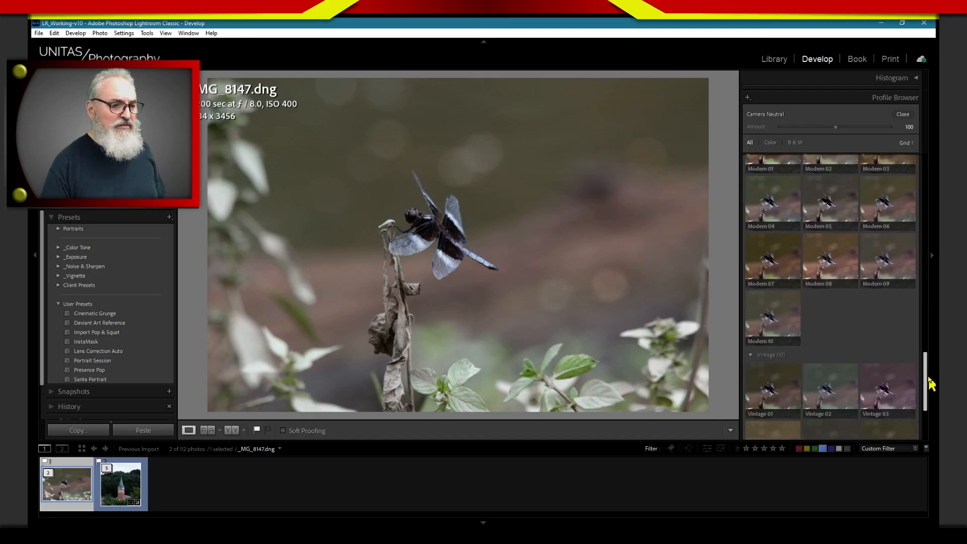
left_click_drag(928, 379, 917, 403)
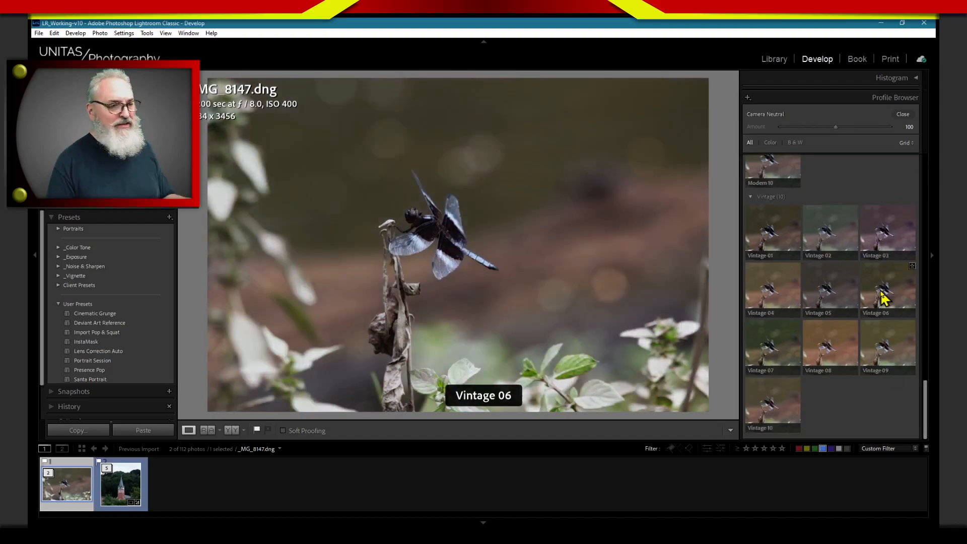
Go back through the profiles to the Adobe Raw group and close the Profile Browser without choosing another profile.
left_click_drag(926, 388, 918, 328)
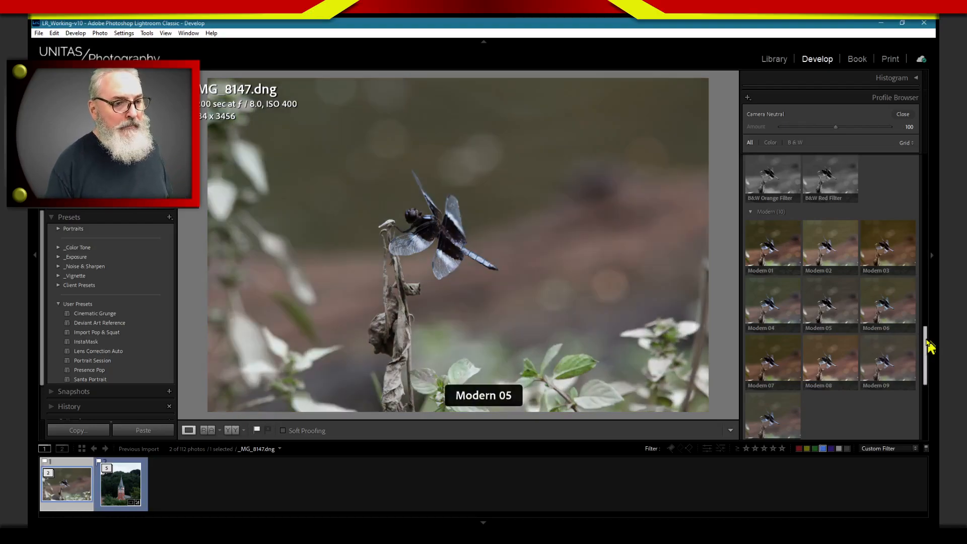
scroll(926, 315, "up", 1)
left_click_drag(927, 315, 921, 156)
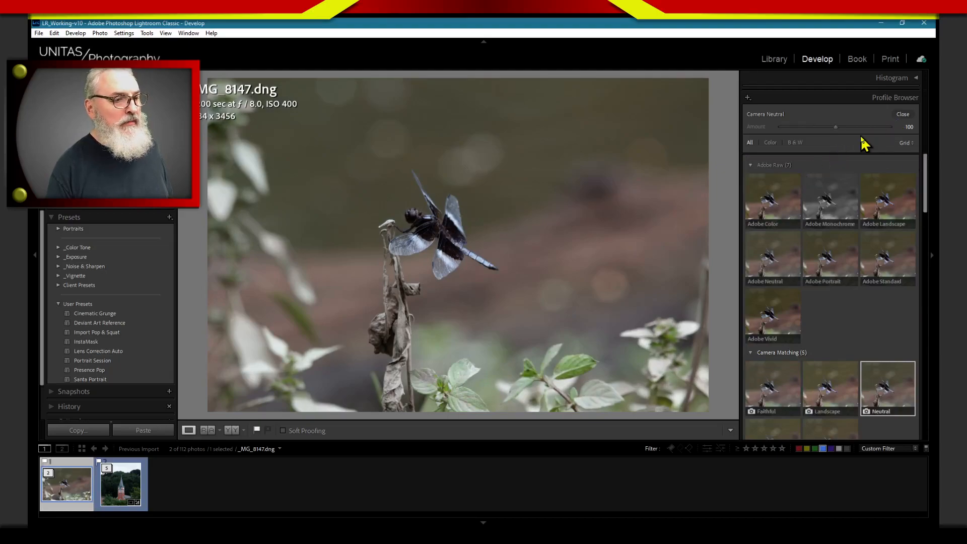
left_click(902, 116)
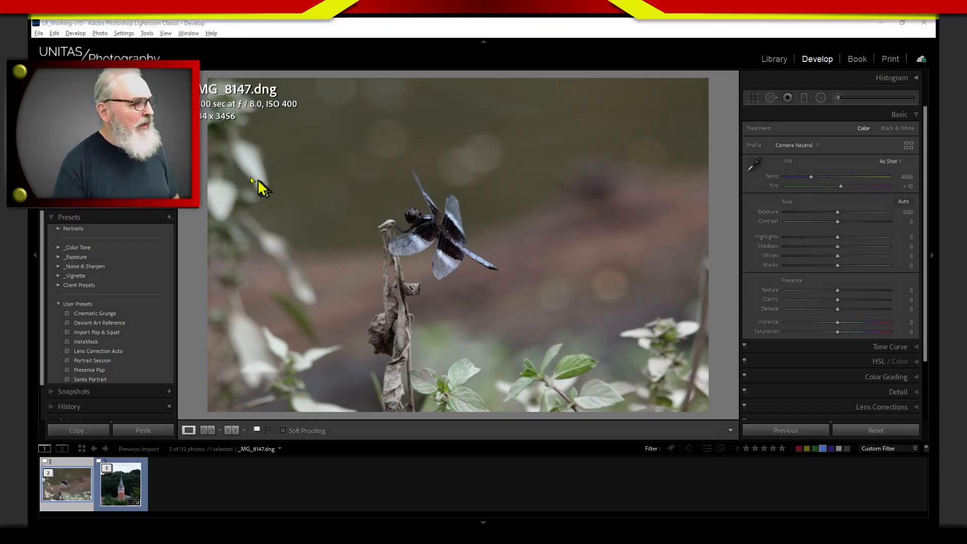
Circle the foliage on the photo's left side and lower right with the screen annotation pen, and clear the marks.
mouse_move(222, 152)
left_mouse_down()
mouse_move(271, 163)
mouse_move(308, 264)
mouse_move(298, 364)
mouse_move(216, 367)
mouse_move(175, 227)
mouse_move(236, 118)
left_mouse_up()
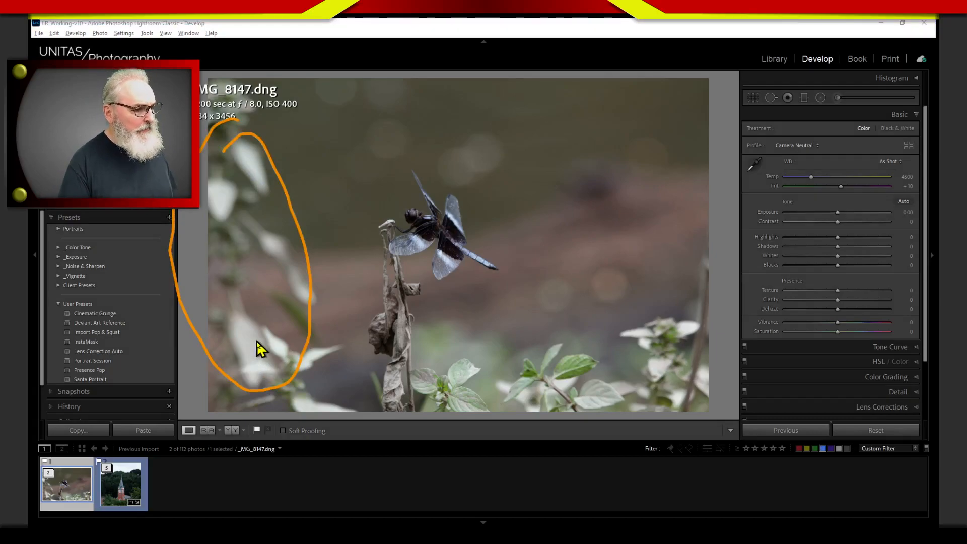
mouse_move(687, 313)
left_mouse_down()
mouse_move(439, 383)
mouse_move(585, 417)
mouse_move(698, 376)
mouse_move(681, 300)
left_mouse_up()
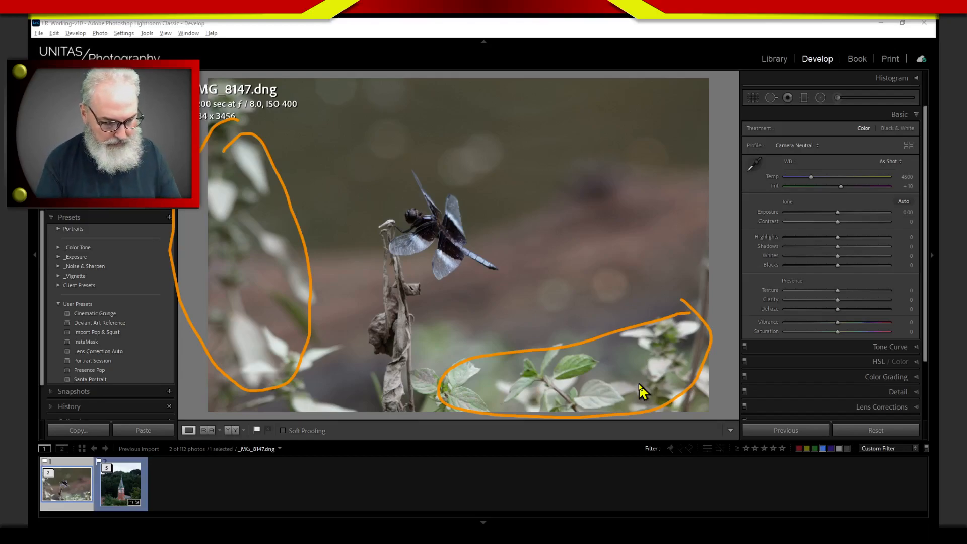
key("Escape")
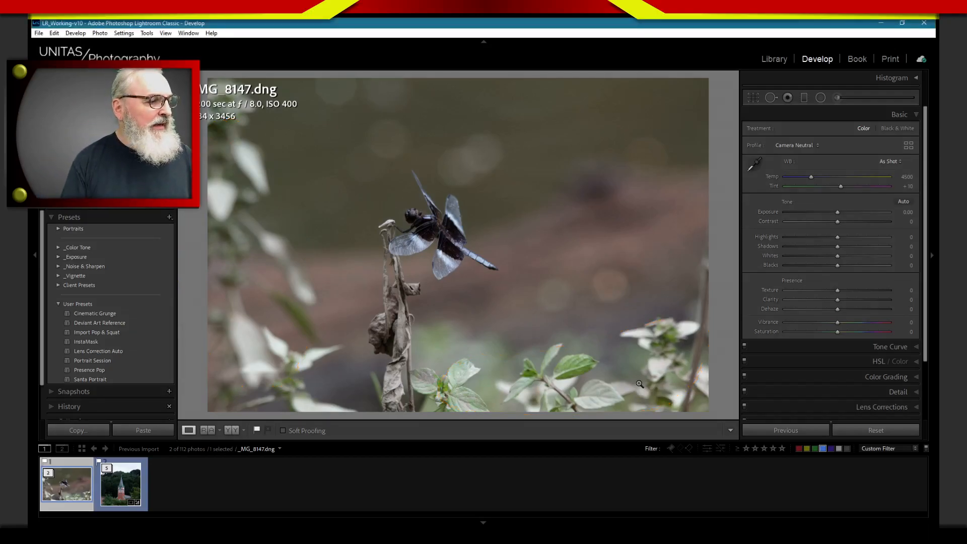
Annotate the photo with a rising diagonal line, writing "Water" above it and "Log" below it, and clear the drawing.
key("ctrl+2")
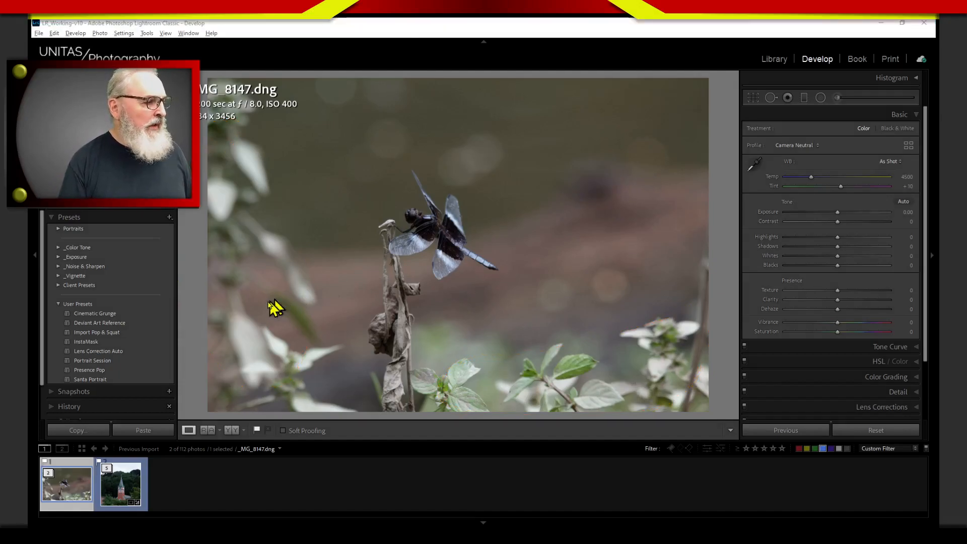
left_click_drag(231, 314, 690, 147)
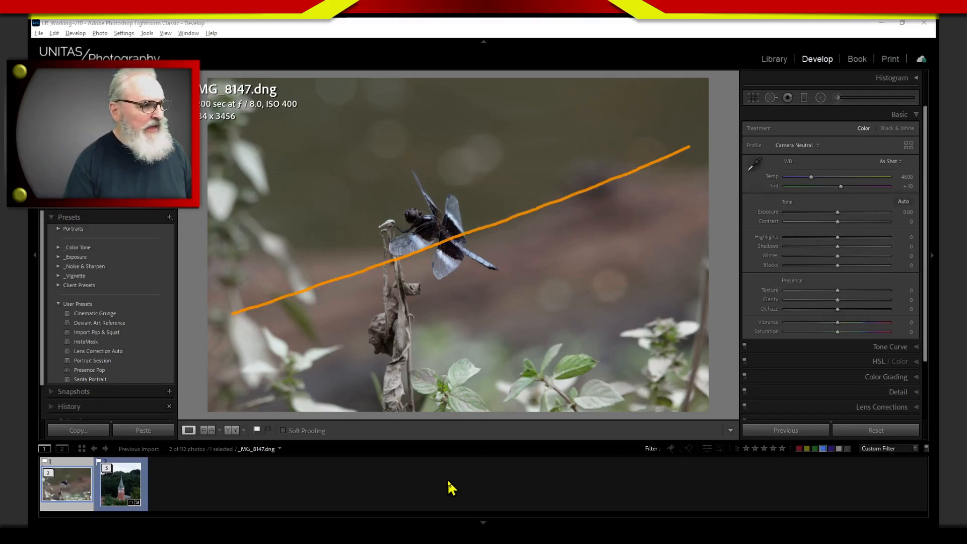
mouse_move(295, 143)
left_mouse_down()
mouse_move(323, 164)
mouse_move(345, 146)
left_mouse_up()
left_click_drag(378, 141, 400, 154)
left_click_drag(434, 123, 441, 156)
mouse_move(422, 143)
left_mouse_down()
mouse_move(484, 149)
mouse_move(538, 123)
left_mouse_up()
mouse_move(532, 255)
left_mouse_down()
mouse_move(534, 291)
mouse_move(629, 266)
mouse_move(604, 306)
left_mouse_up()
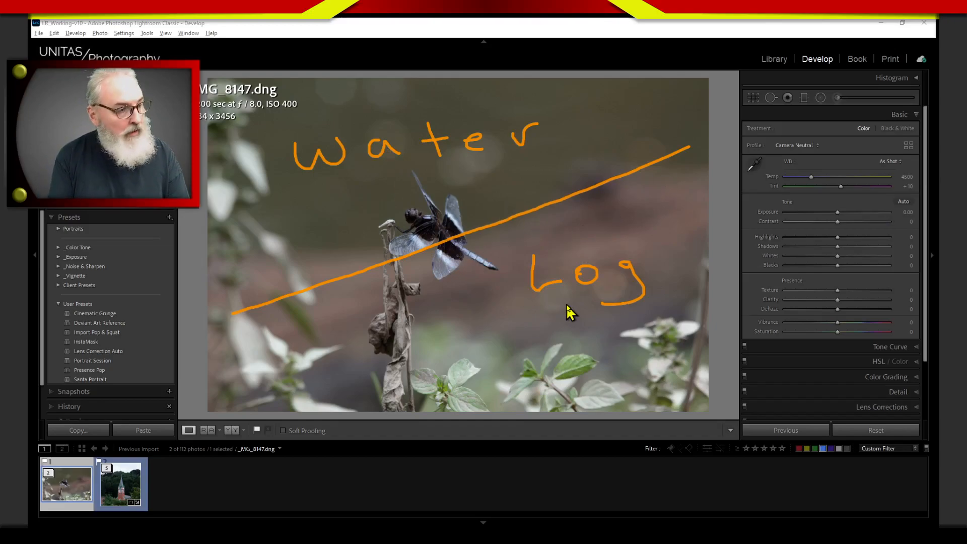
key("Escape")
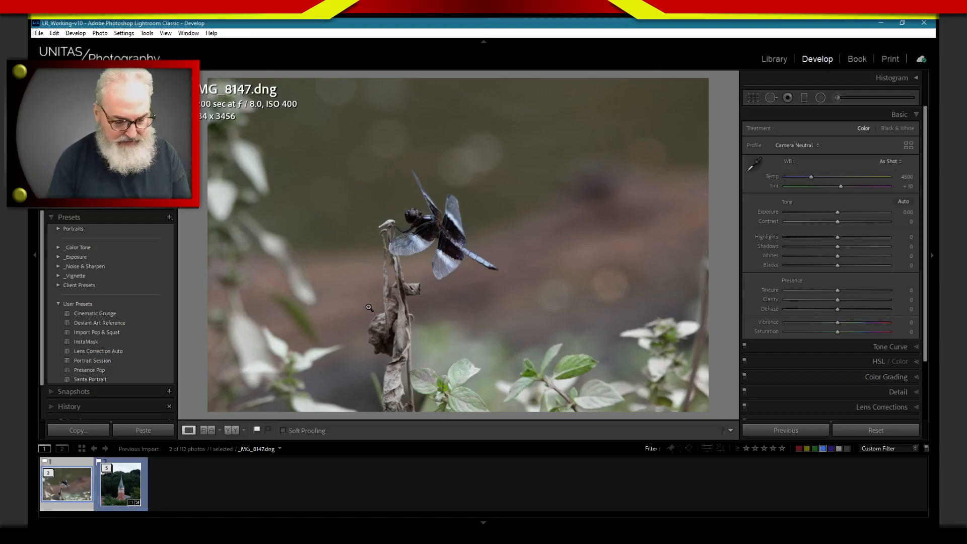
Draw two crossing lines along the background diagonal and the dragonfly's body, and clear the annotation.
key("ctrl+2")
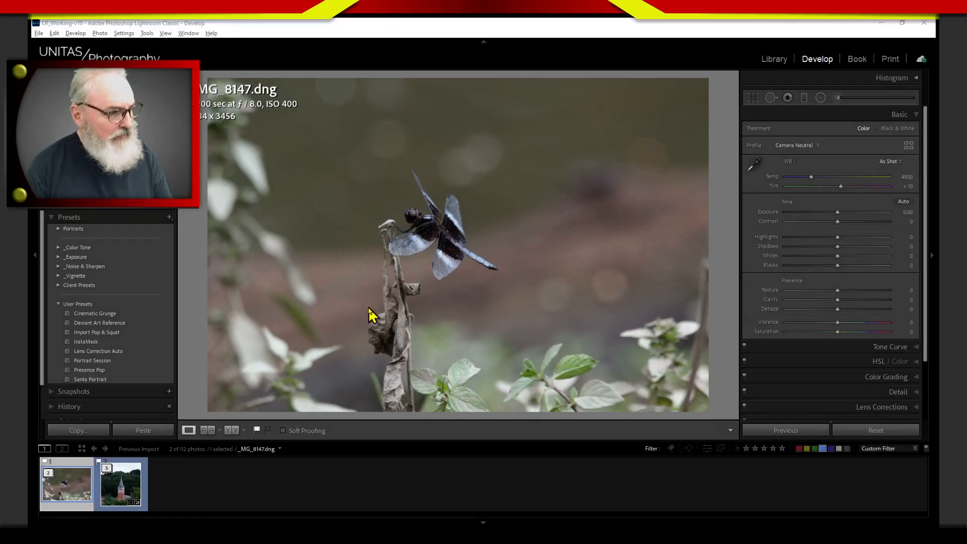
left_click_drag(236, 291, 691, 163)
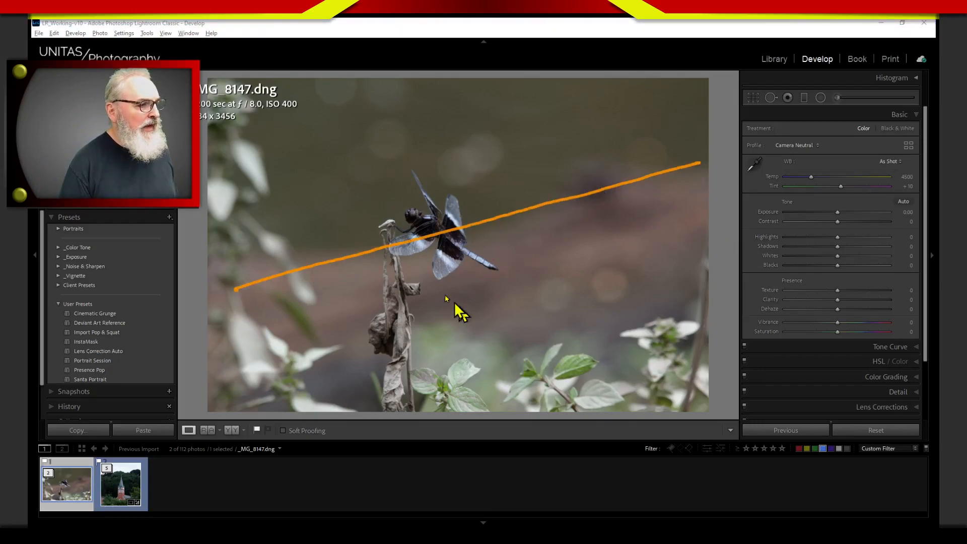
left_click_drag(358, 190, 543, 279)
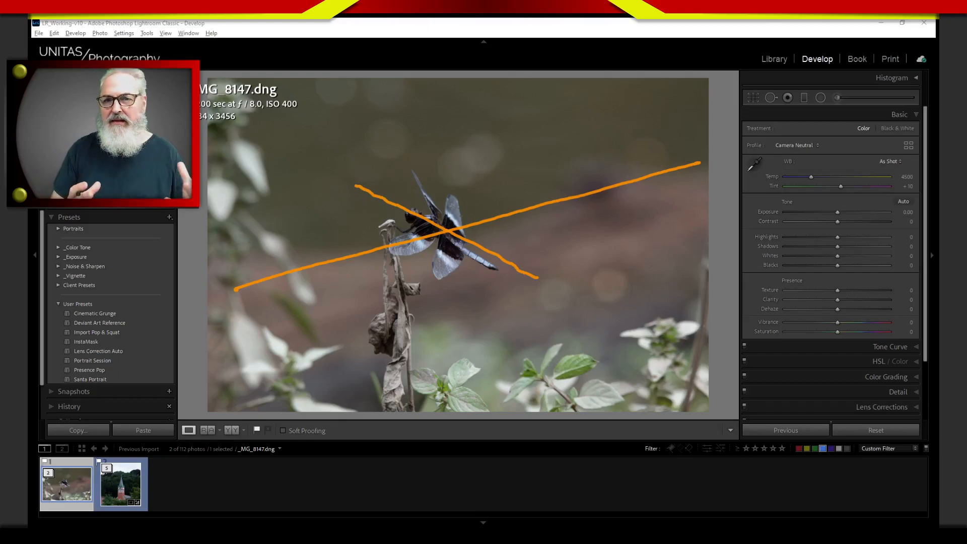
key("Escape")
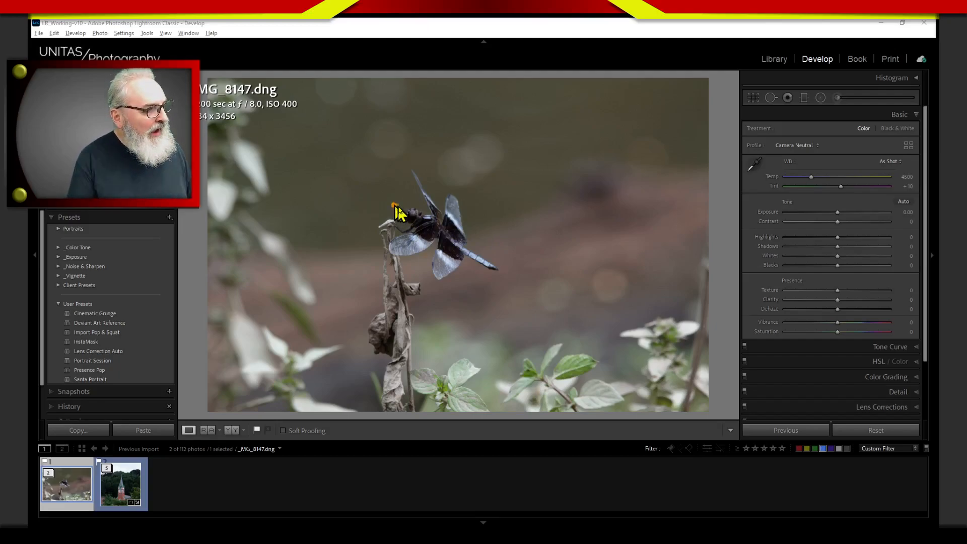
Draw a line along the dragonfly's body, a horizontal line from its head, and a curved arrow pointing up between them.
left_click_drag(393, 204, 501, 261)
left_click_drag(391, 203, 528, 198)
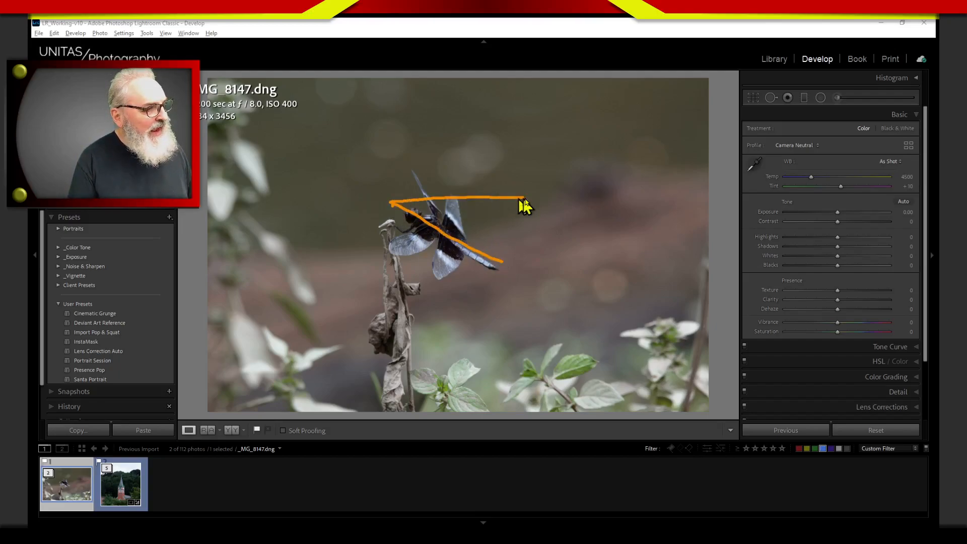
left_click_drag(456, 239, 498, 209)
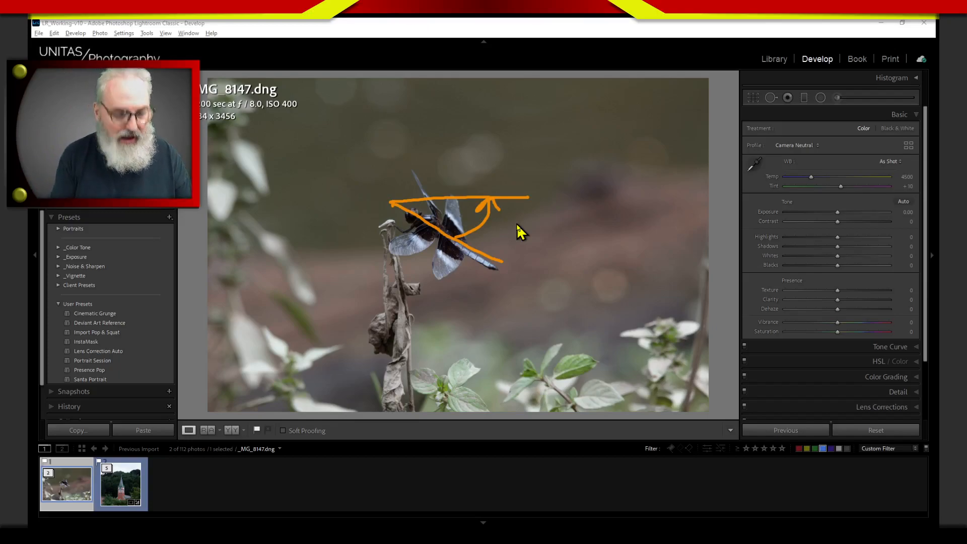
Clear the angle marks, draw a shallow and a steep rising diagonal crossing over the dragonfly, and clear both lines.
key("Escape")
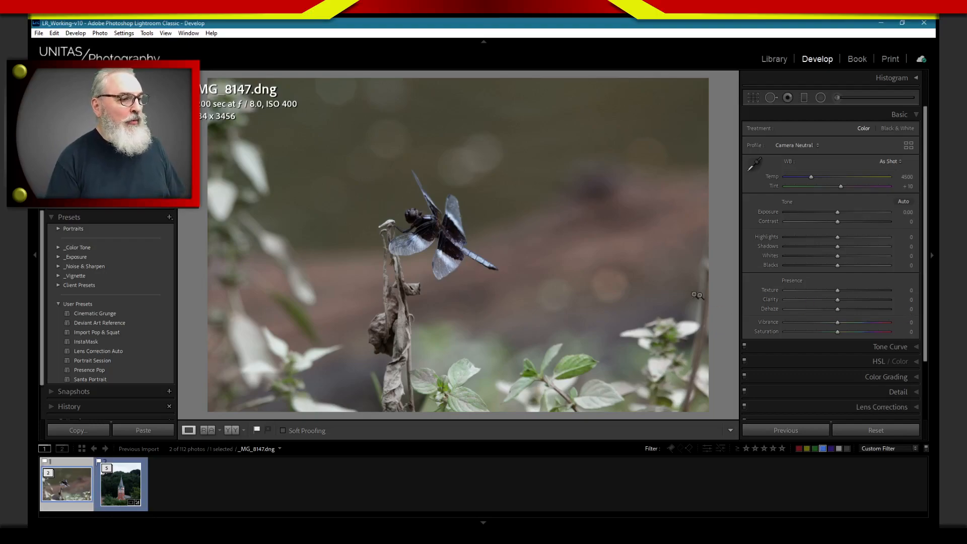
key("ctrl+shift+p")
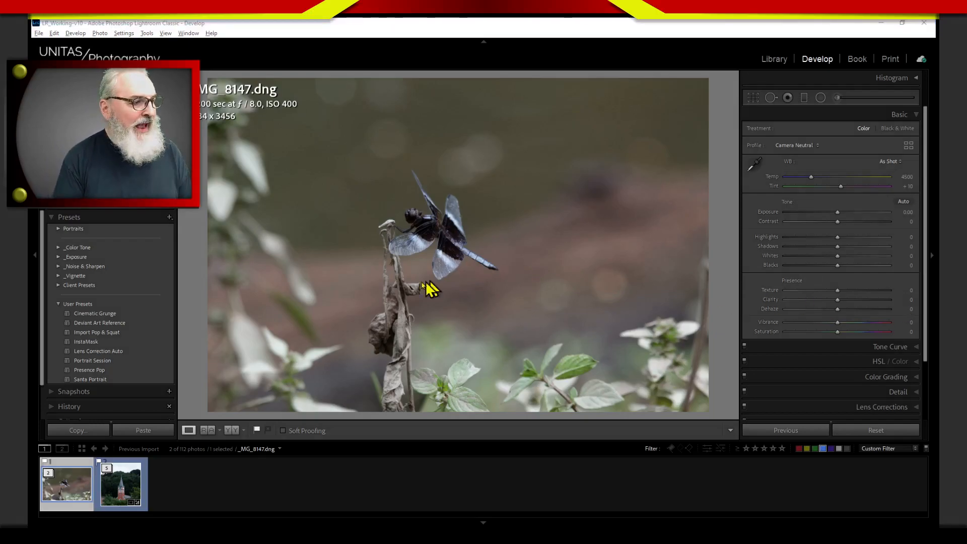
mouse_move(260, 295)
left_mouse_down()
mouse_move(598, 201)
mouse_move(665, 169)
left_mouse_up()
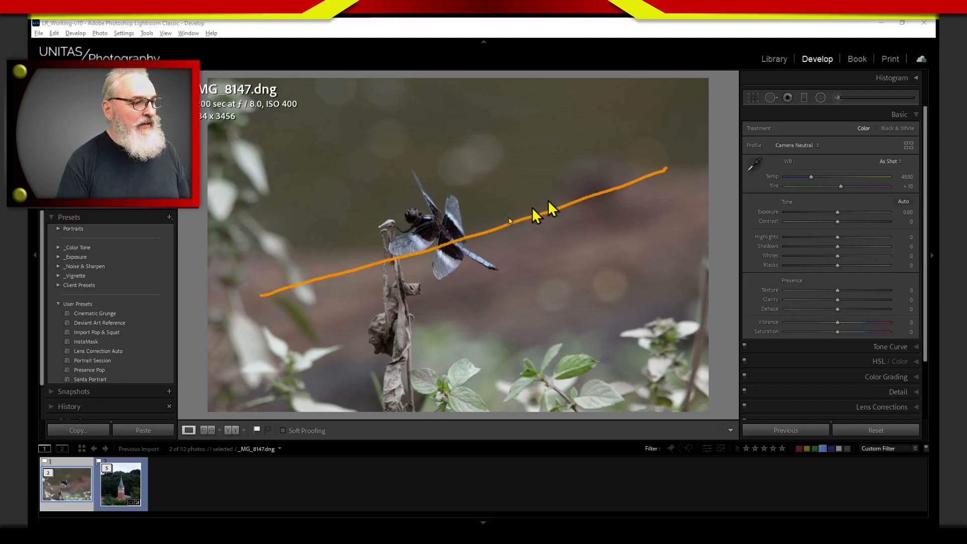
left_click_drag(590, 107, 369, 360)
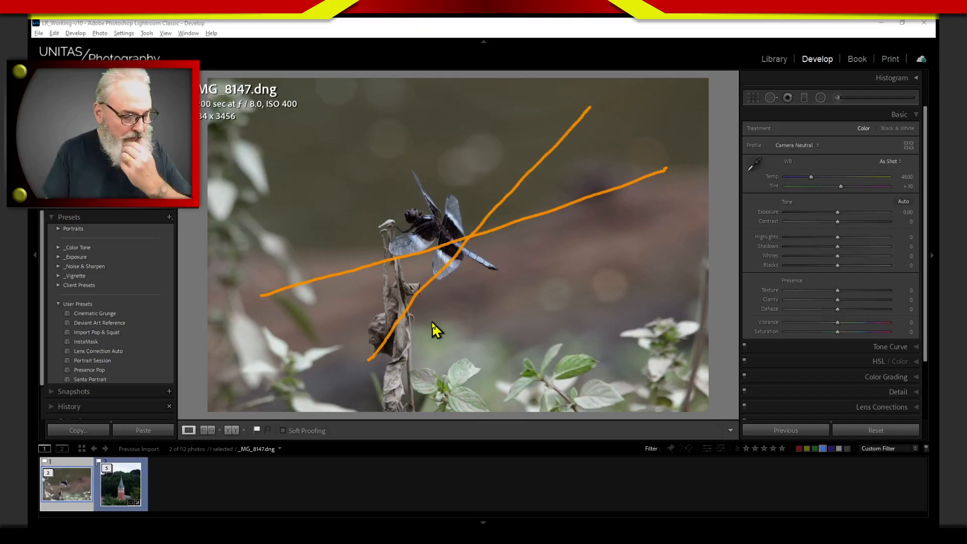
key("Escape")
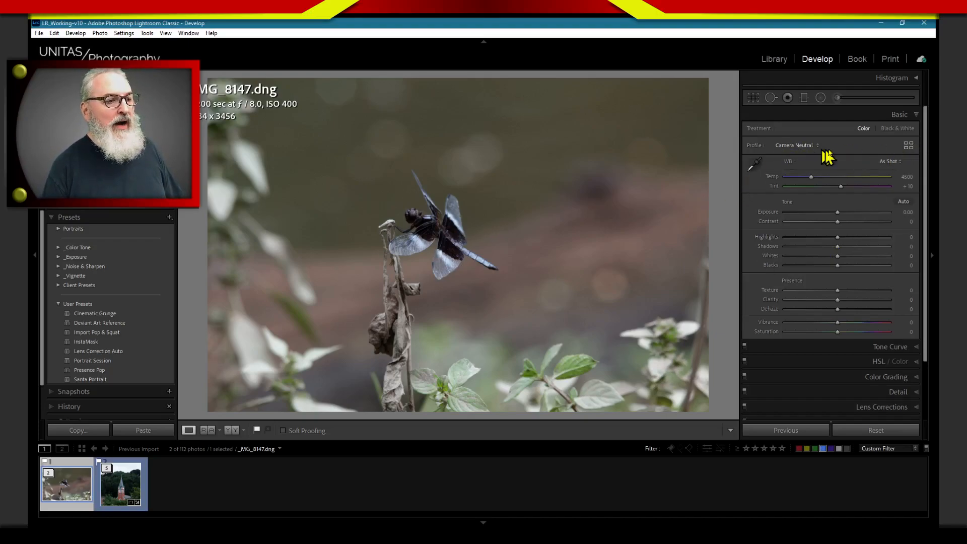
Open the profile browser and preview the Adobe Raw and Artistic profiles, including Adobe Vivid, Artistic 08 and Artistic 01.
left_click(907, 146)
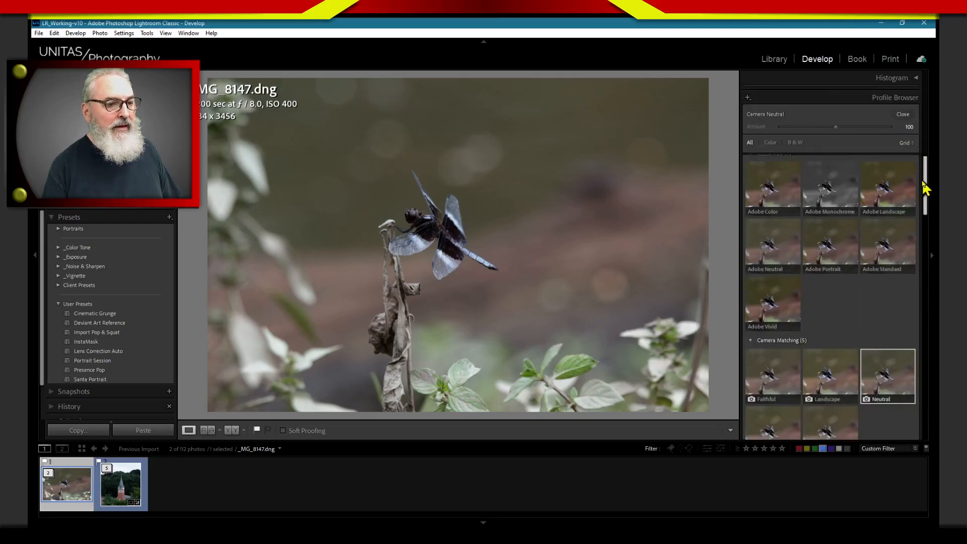
scroll(928, 190, "up", 1)
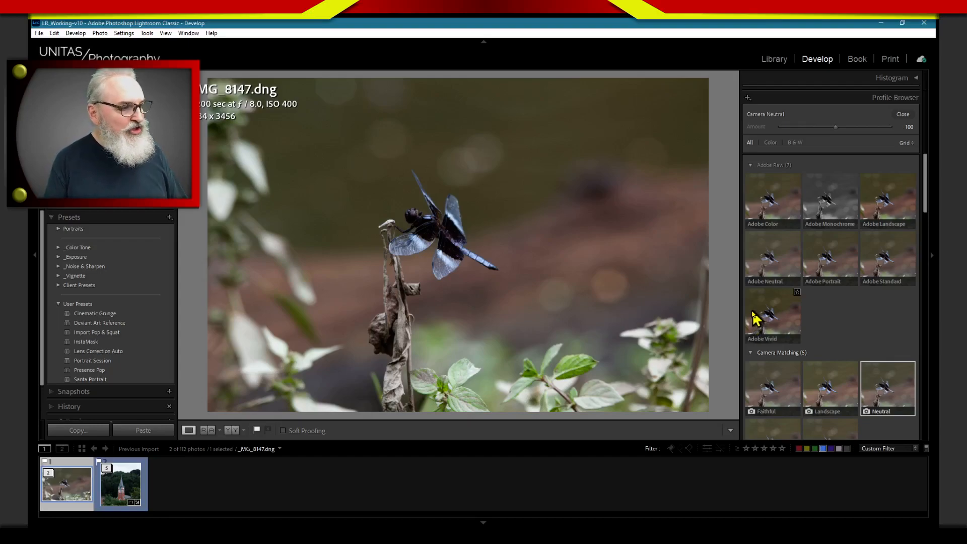
left_click(781, 319)
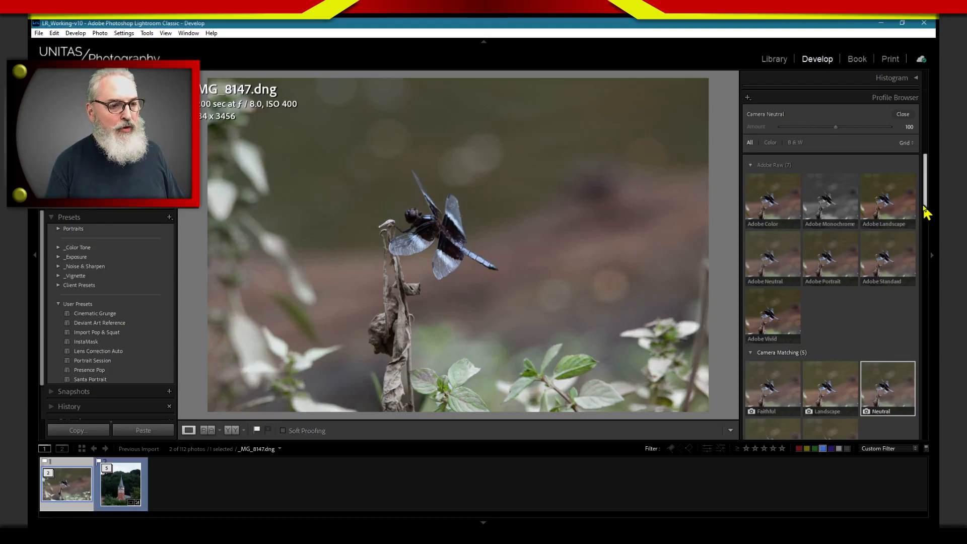
left_click_drag(925, 211, 932, 276)
scroll(907, 252, "down", 5)
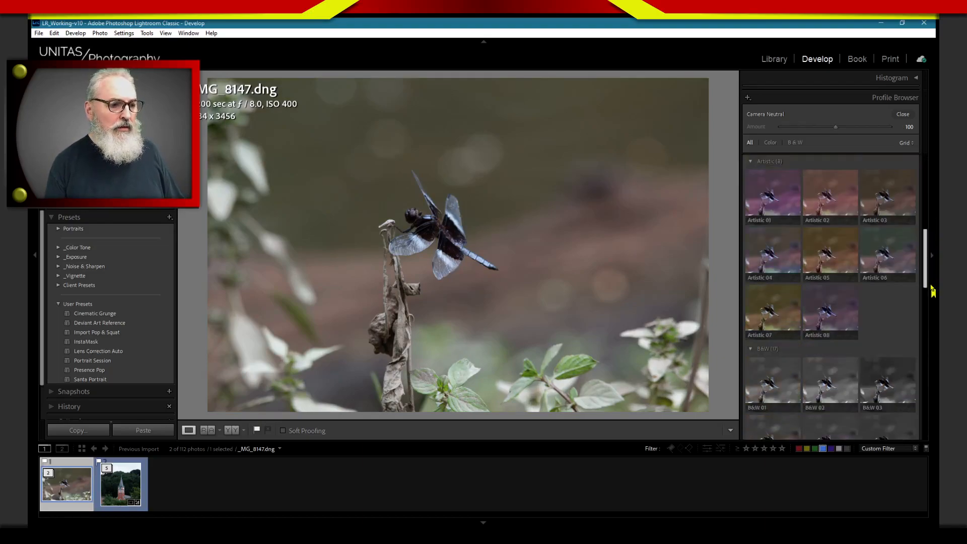
left_click(830, 262)
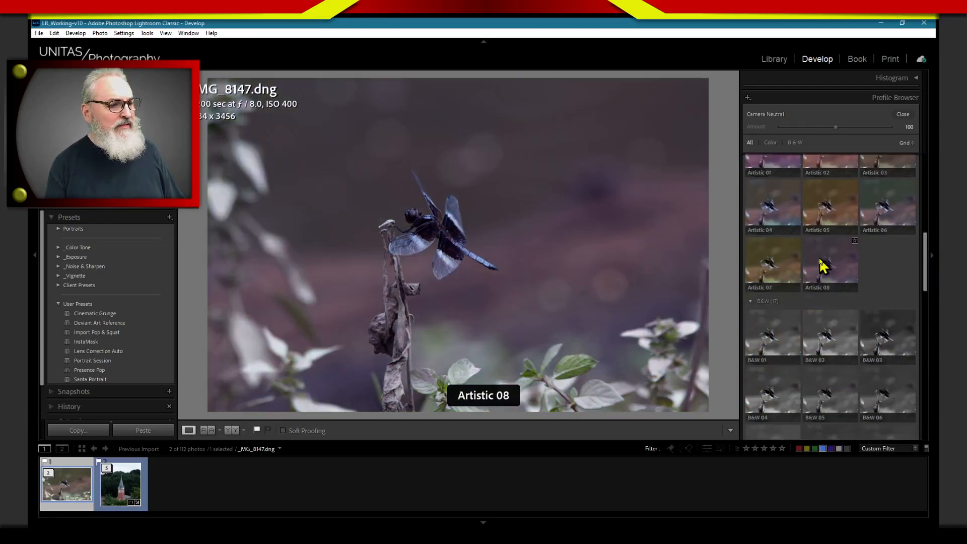
left_click(765, 168)
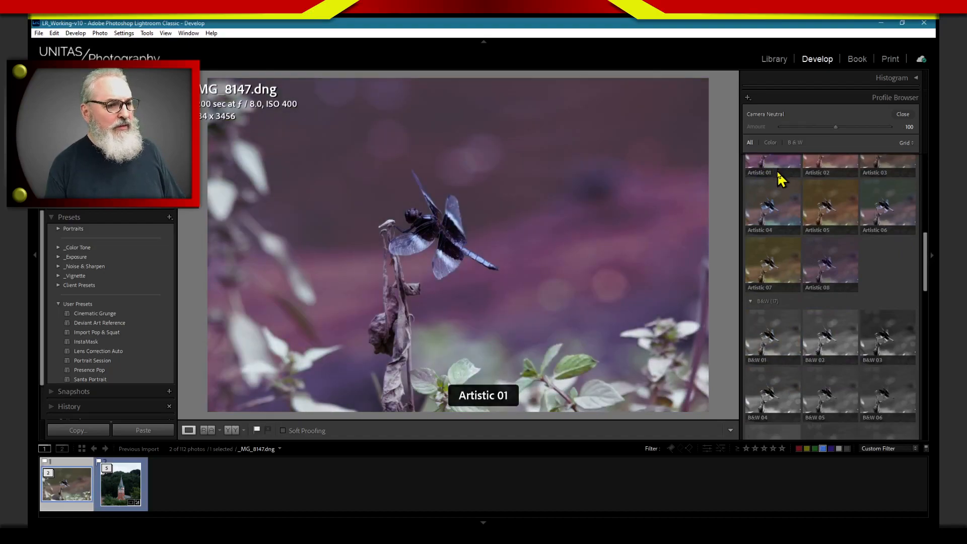
left_click(822, 209)
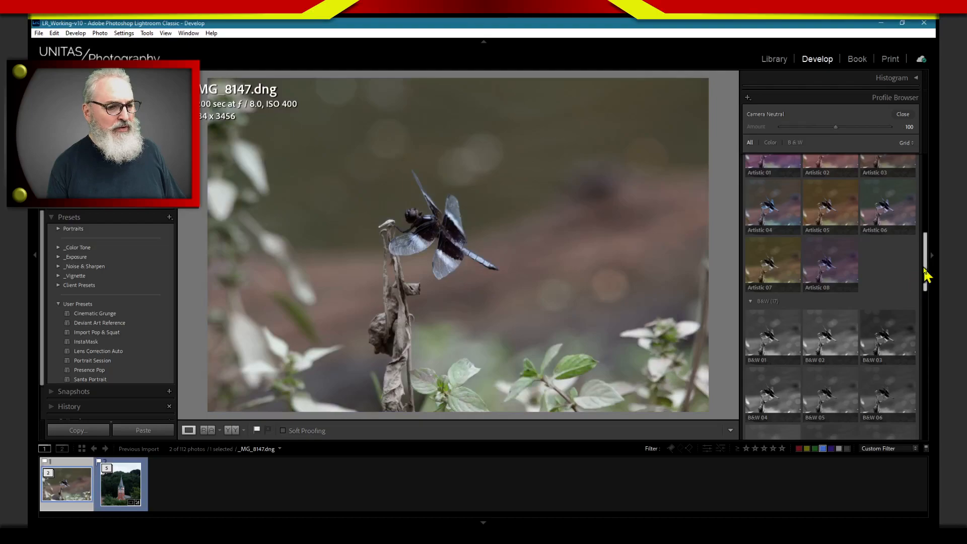
Preview the Modern profiles, apply the Adobe Landscape profile to the photo, and close the profile browser.
left_click_drag(926, 260, 928, 373)
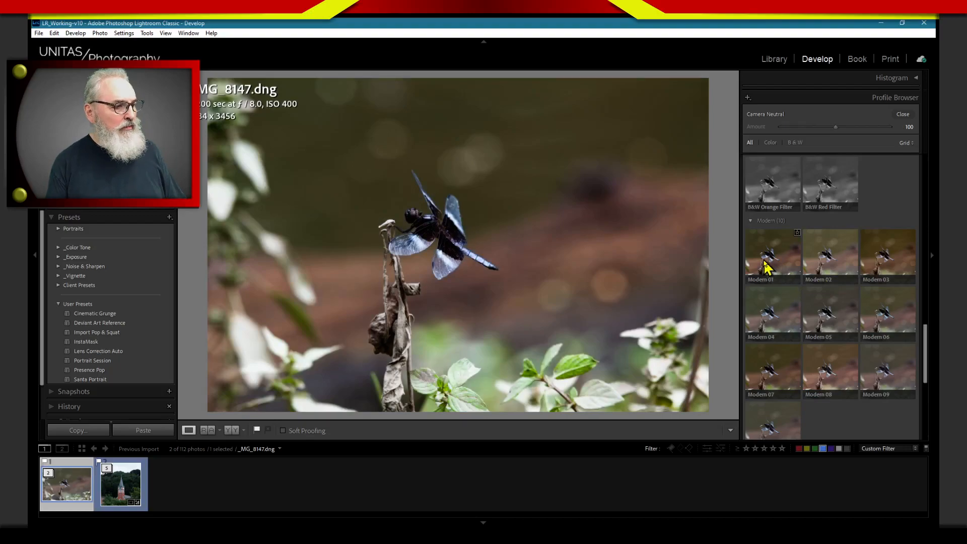
scroll(923, 239, "up", 5)
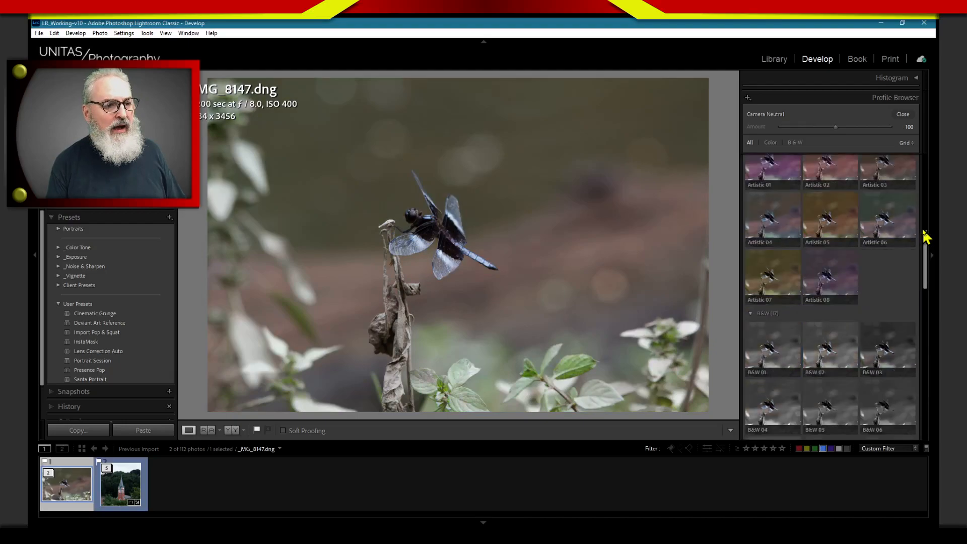
left_click_drag(926, 236, 918, 165)
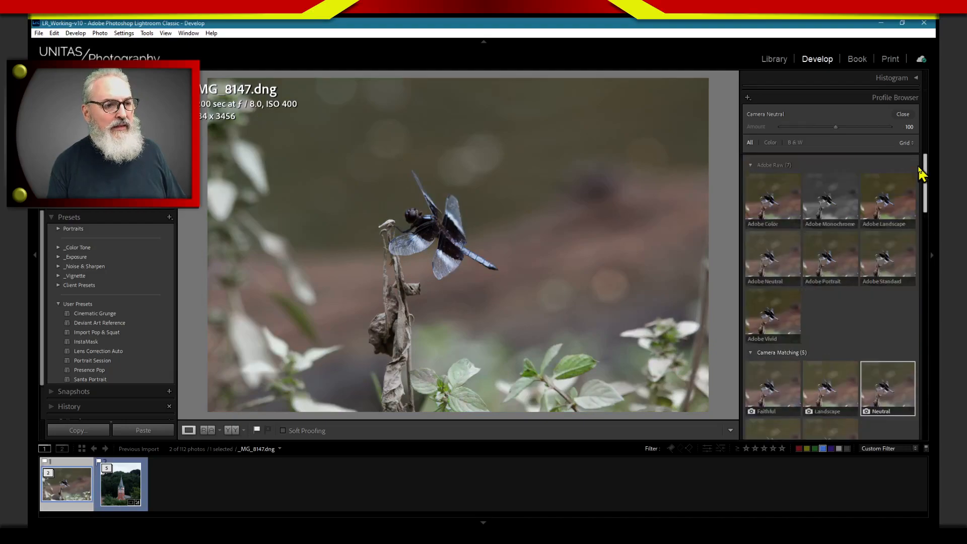
left_click(875, 207)
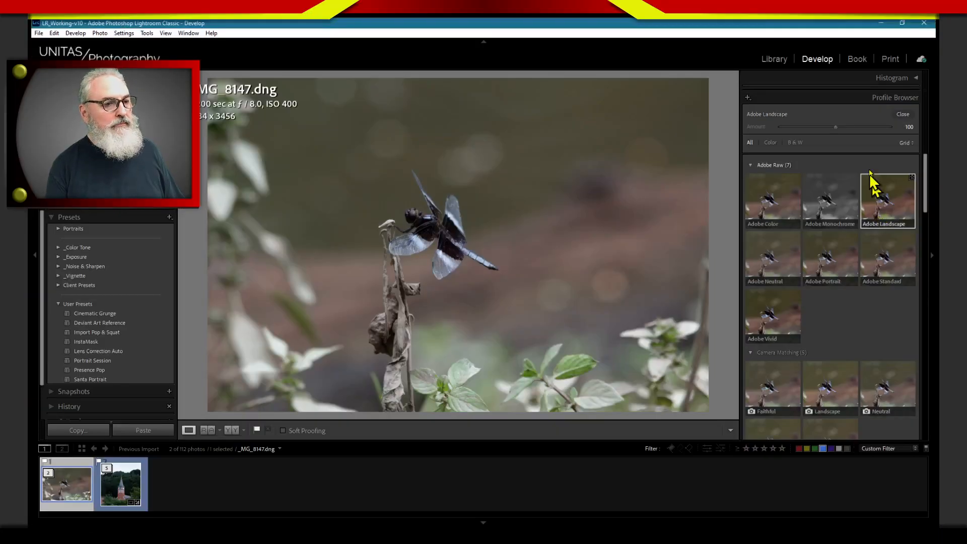
left_click(903, 115)
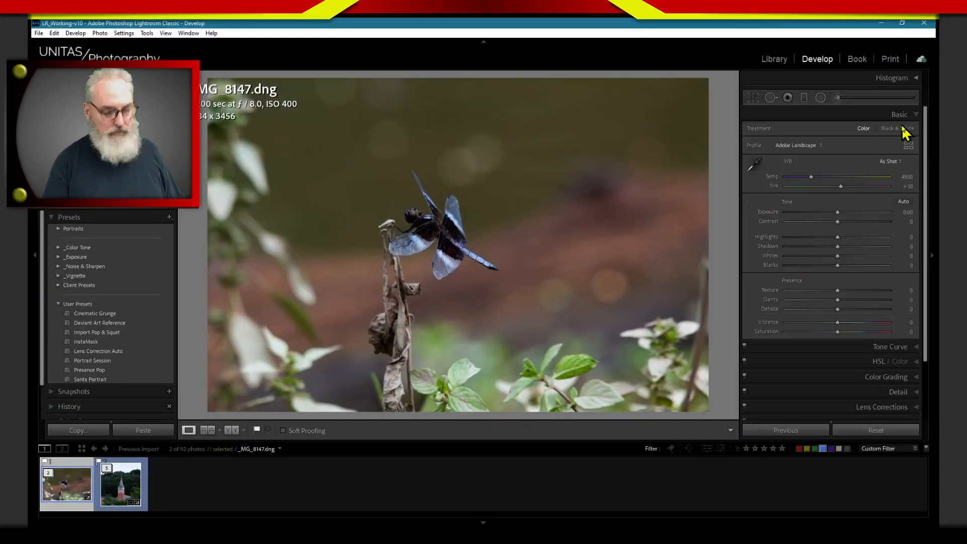
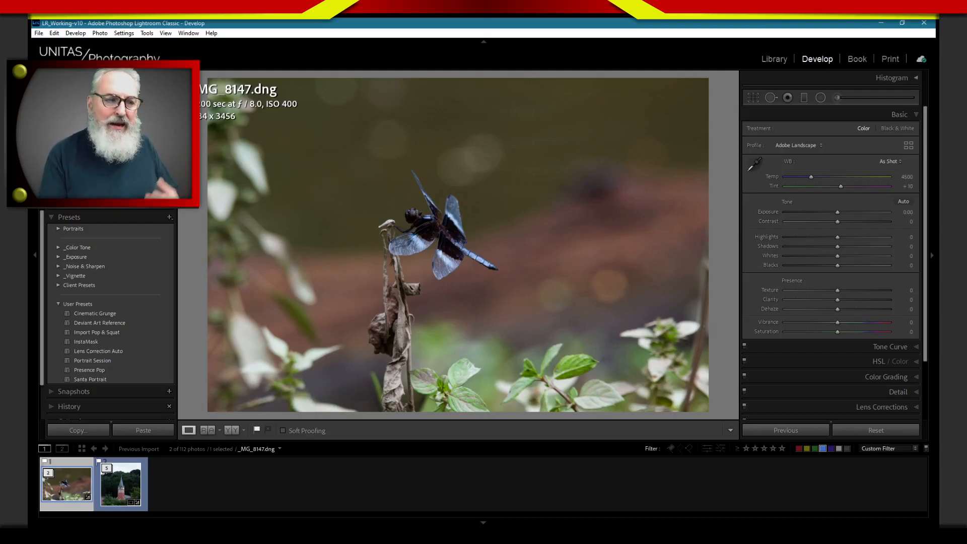
Try warmer and cooler white balance temperatures on the photo and set the temperature to 4500.
left_click_drag(811, 176, 821, 177)
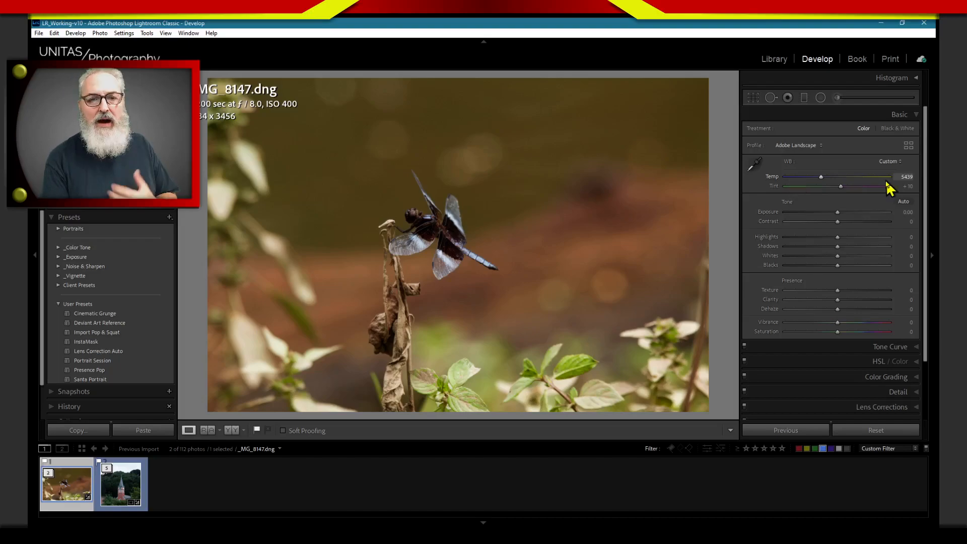
left_click_drag(830, 177, 826, 178)
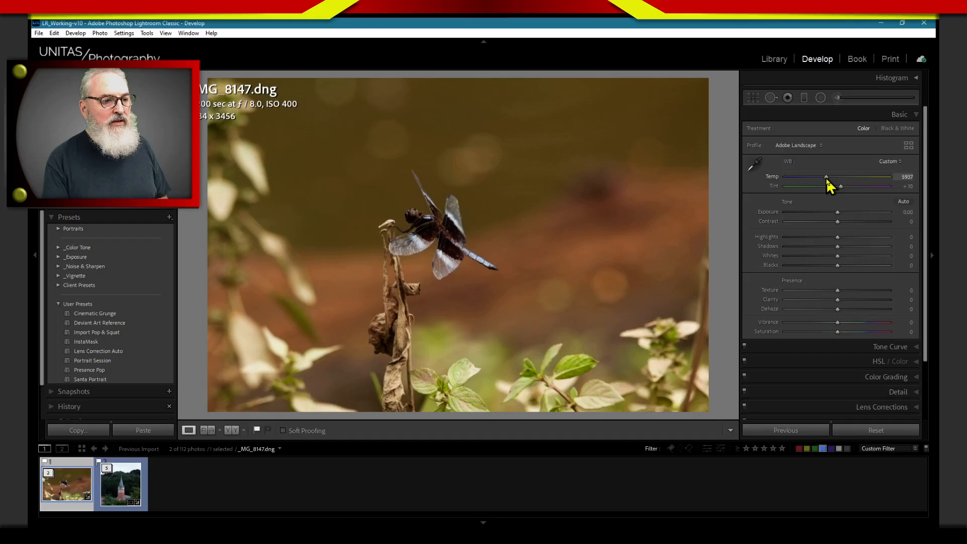
left_click_drag(827, 179, 808, 184)
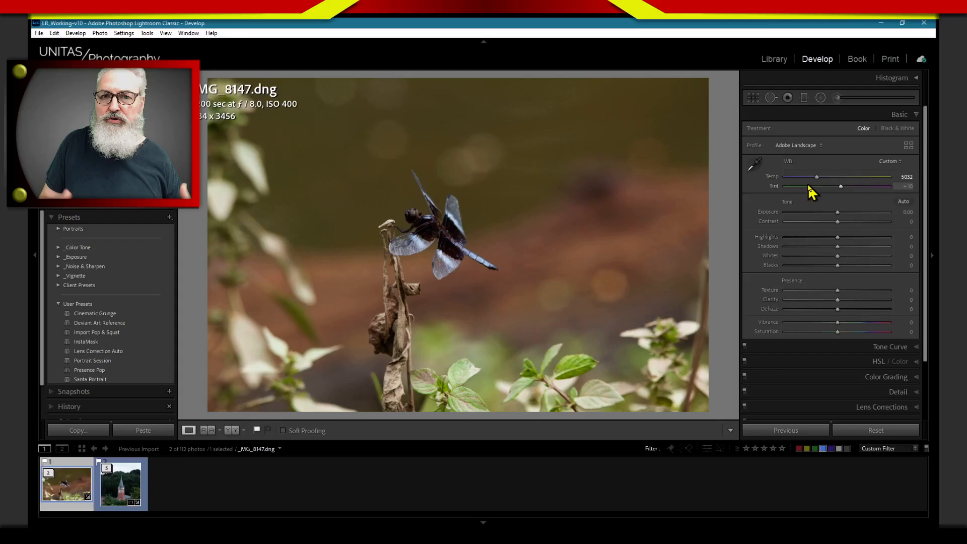
left_click(806, 180)
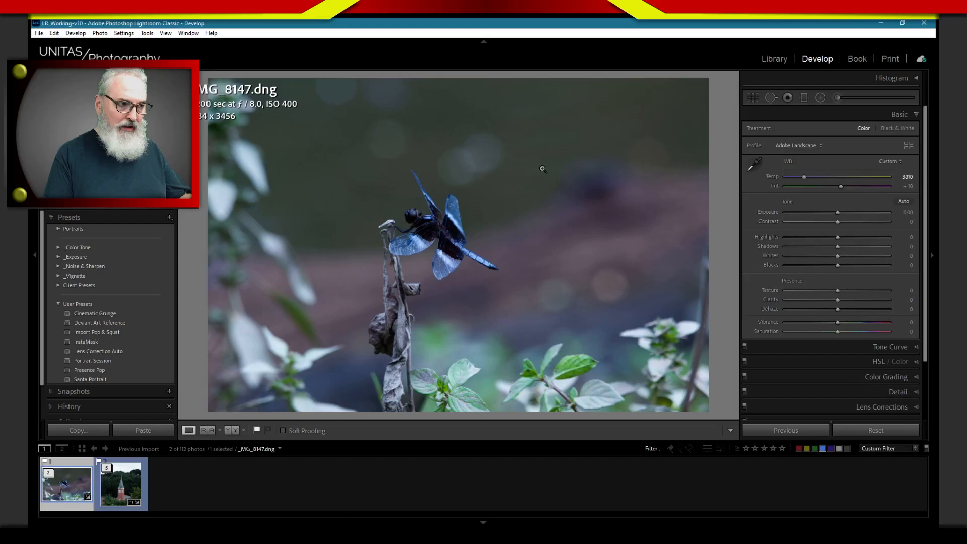
left_click_drag(804, 176, 809, 176)
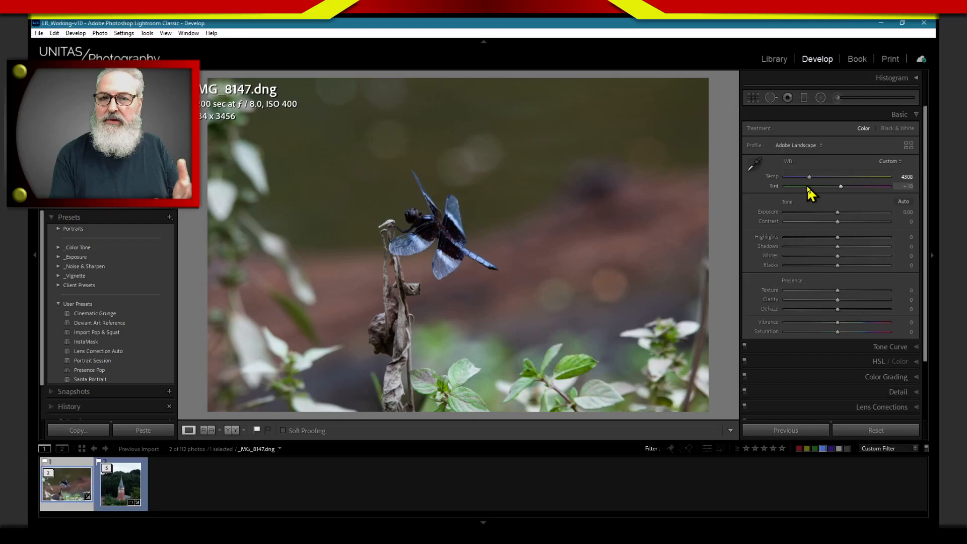
left_click_drag(809, 177, 813, 178)
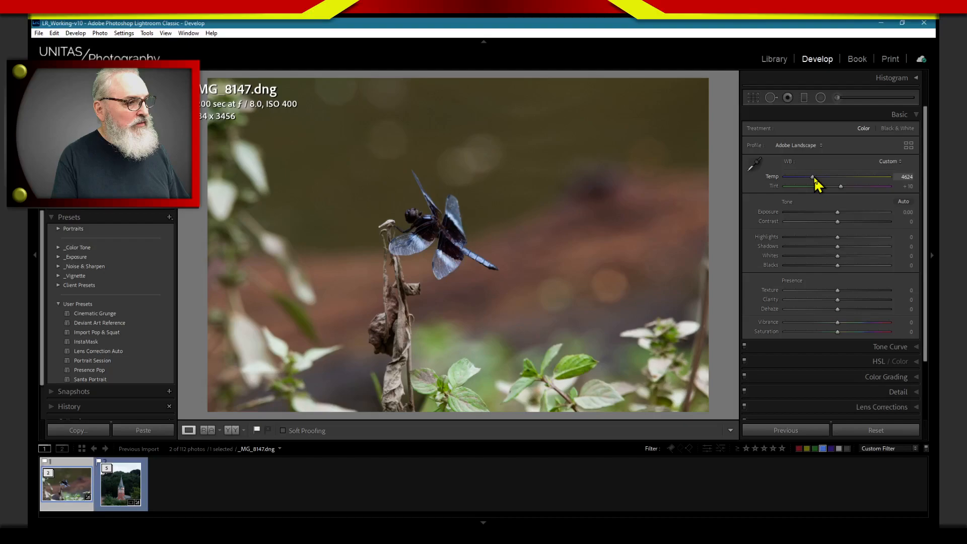
left_click(892, 179)
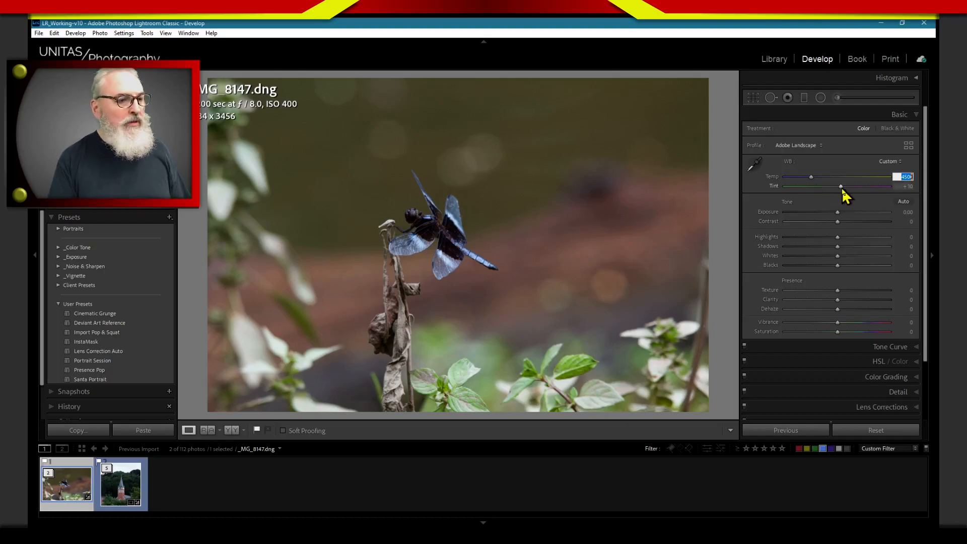
Try greener tint values on the photo and set the white balance tint to 0.
left_click_drag(839, 186, 837, 197)
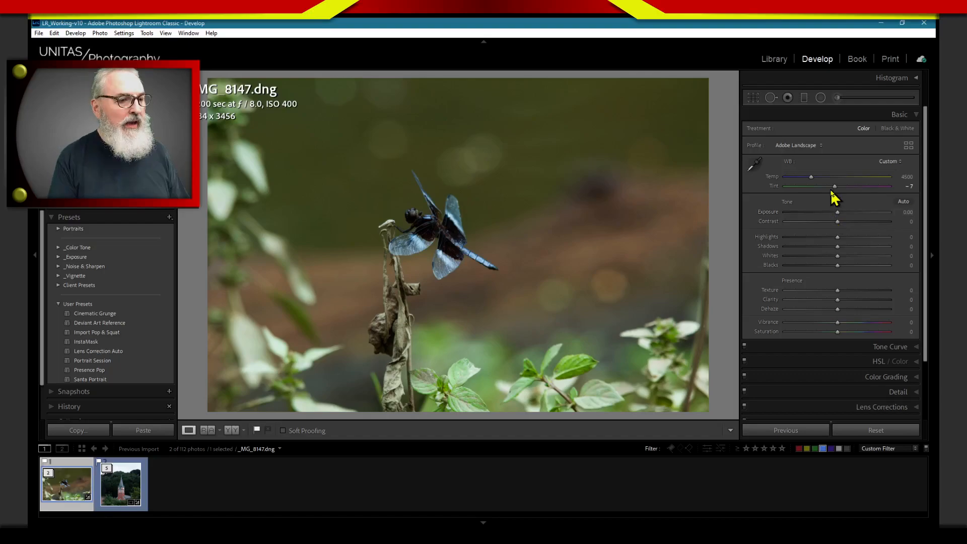
left_click_drag(836, 186, 841, 186)
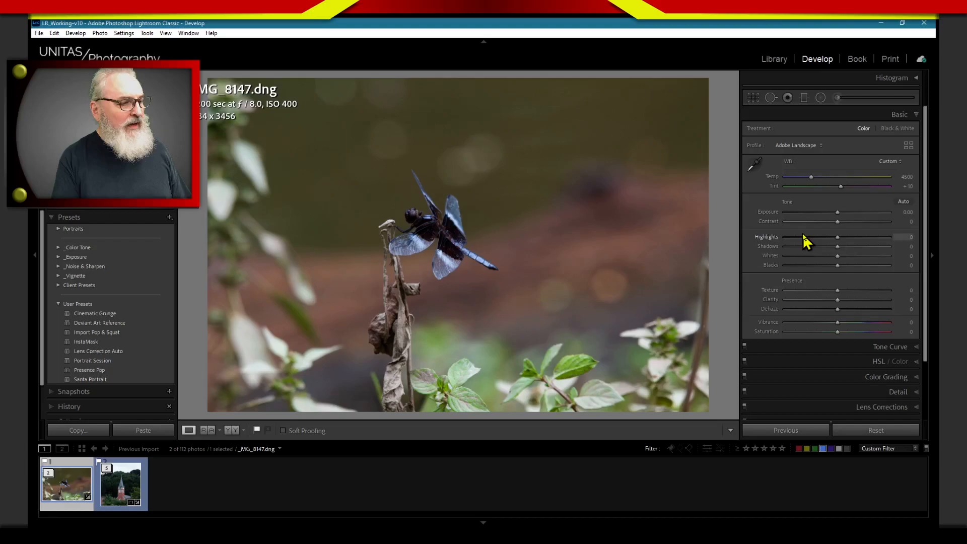
left_click(837, 186)
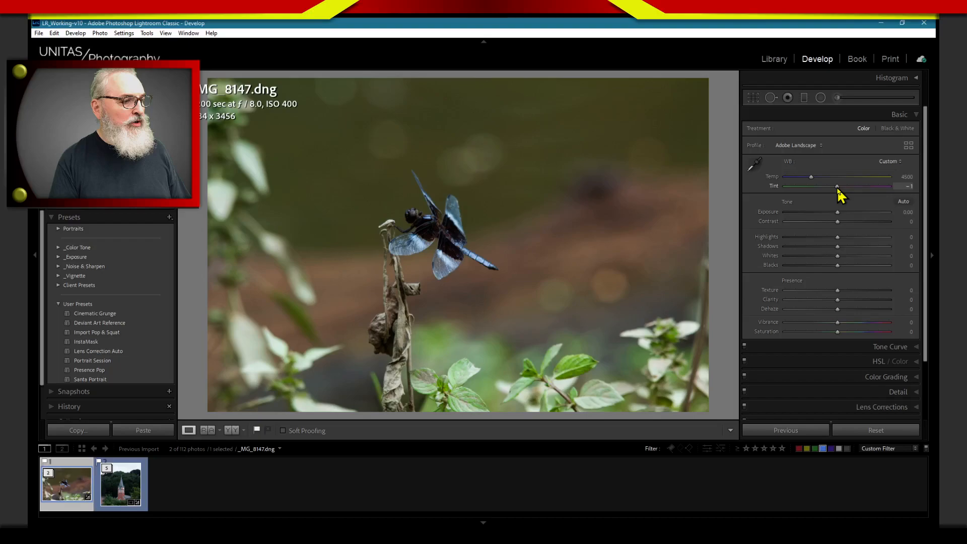
double_click(838, 186)
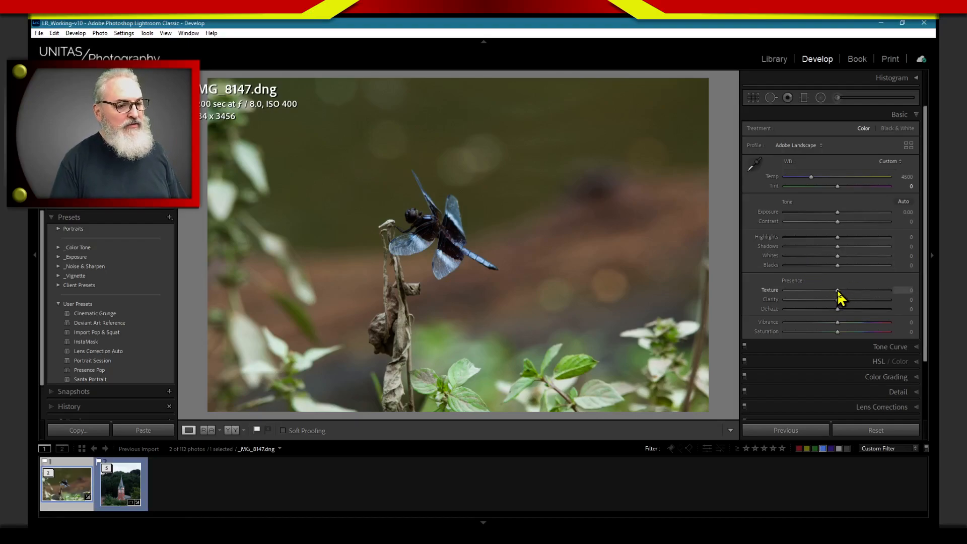
Set Texture to +10, try weaker and stronger Clarity on the dragonfly's close-up detail, and set Clarity to -20.
left_click_drag(838, 294, 845, 293)
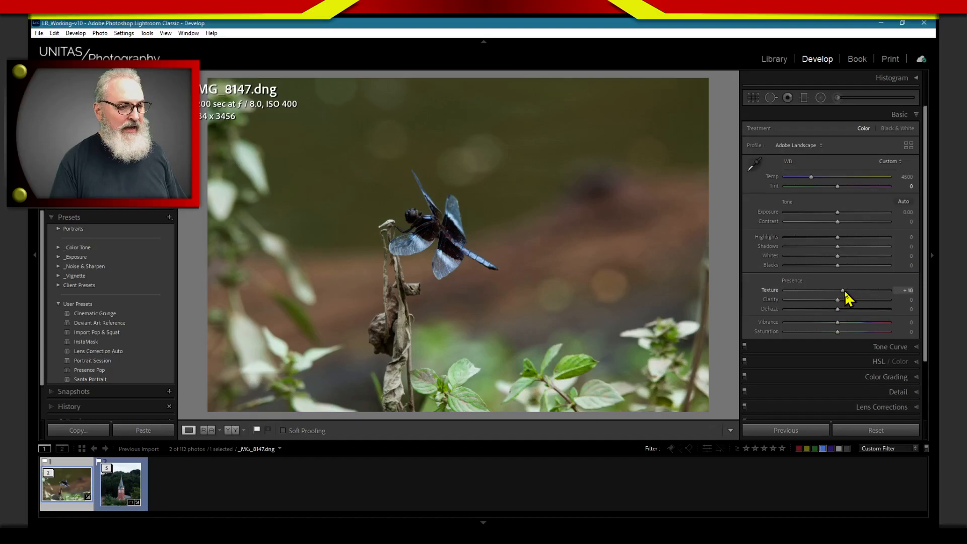
left_click(421, 221)
left_click(421, 221)
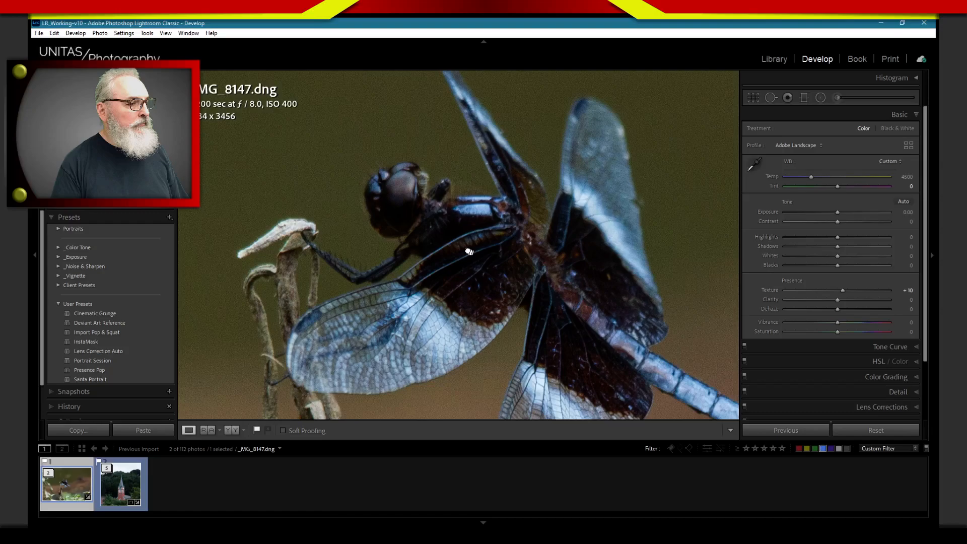
left_click_drag(469, 252, 464, 226)
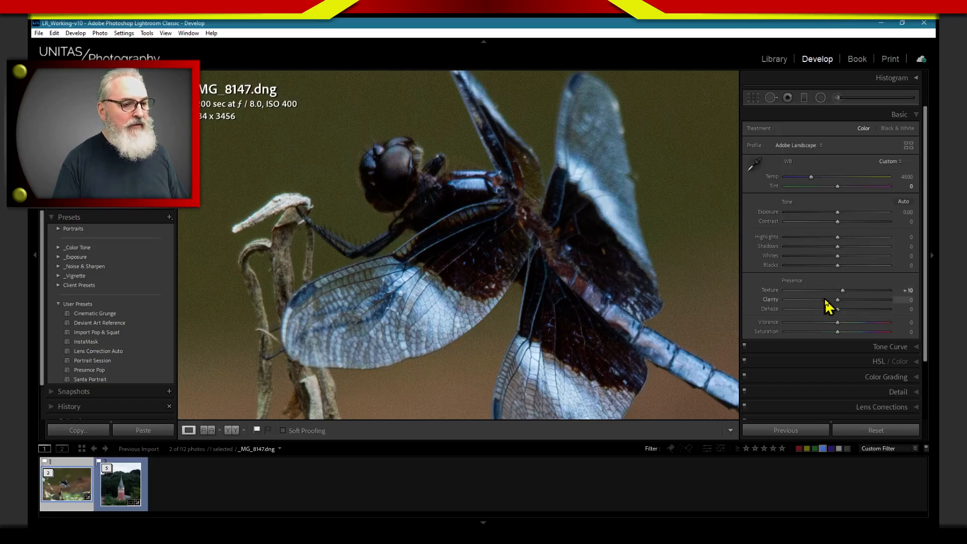
left_click_drag(837, 299, 834, 300)
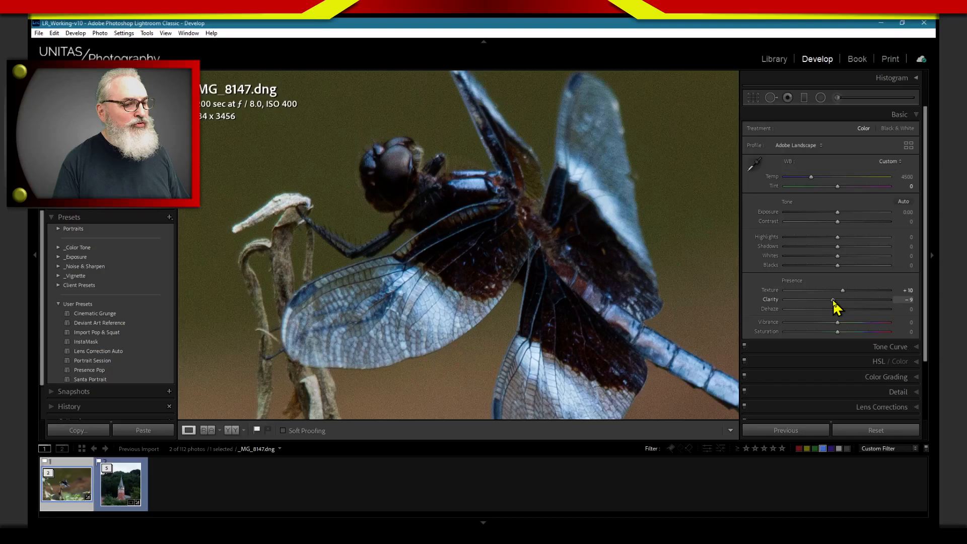
left_click_drag(834, 300, 846, 300)
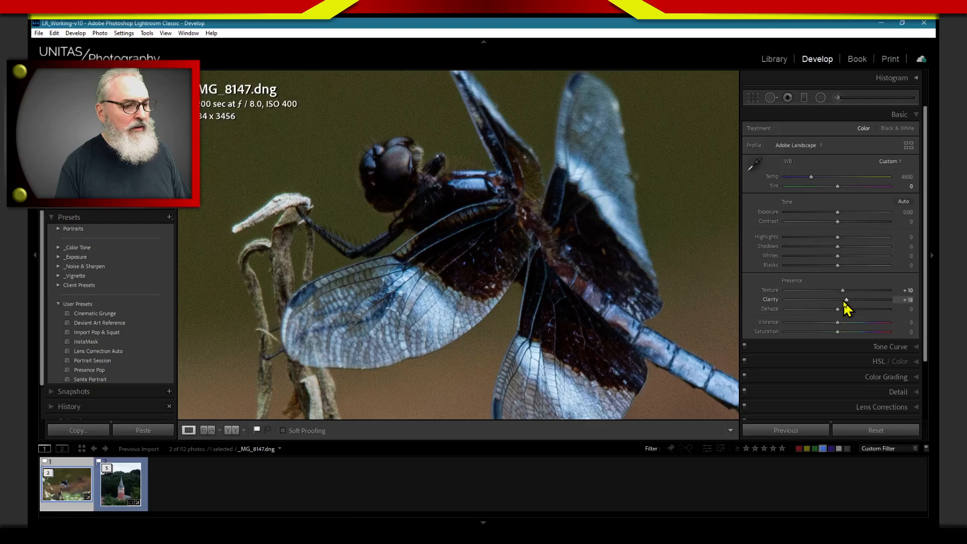
left_click_drag(845, 302, 828, 305)
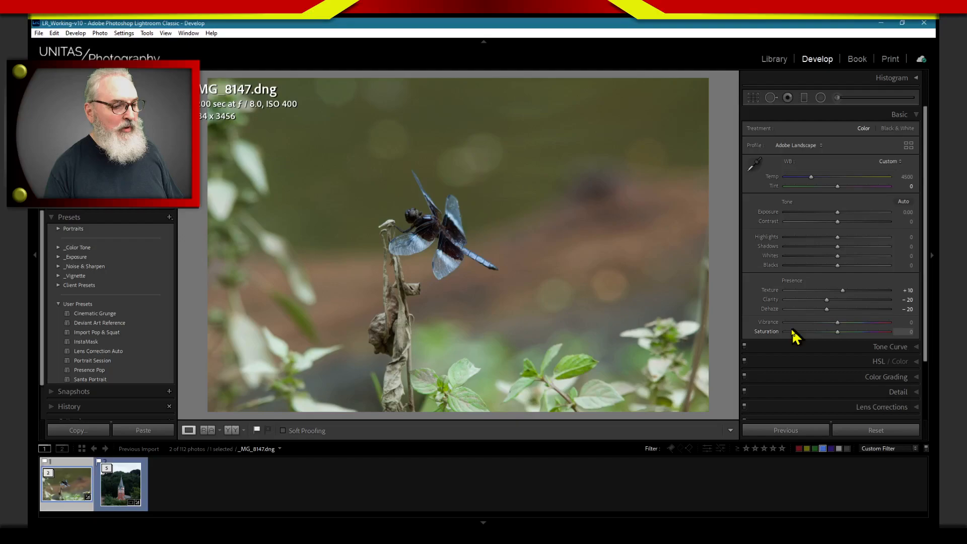
Set the photo's Vibrance to +20 and compare the edit with the before version.
left_click(847, 325)
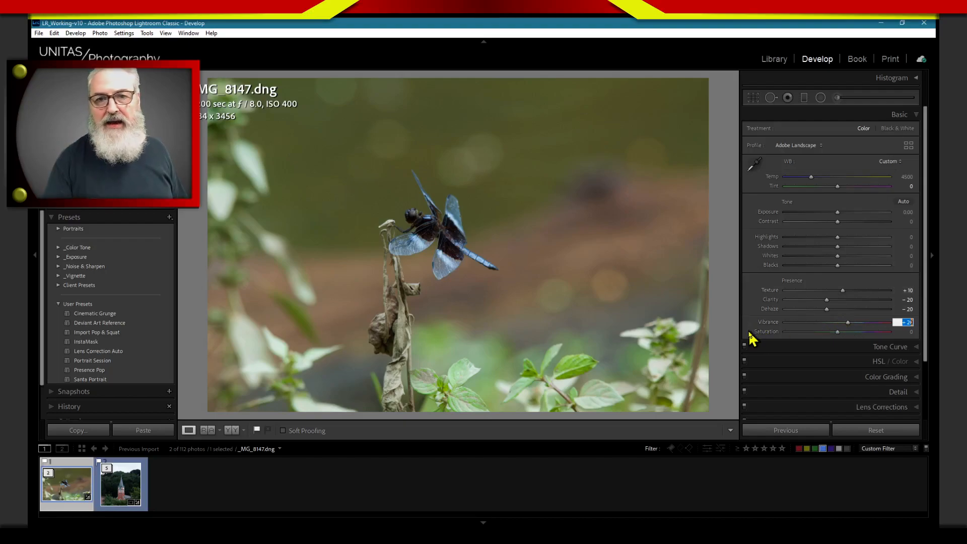
type("+2")
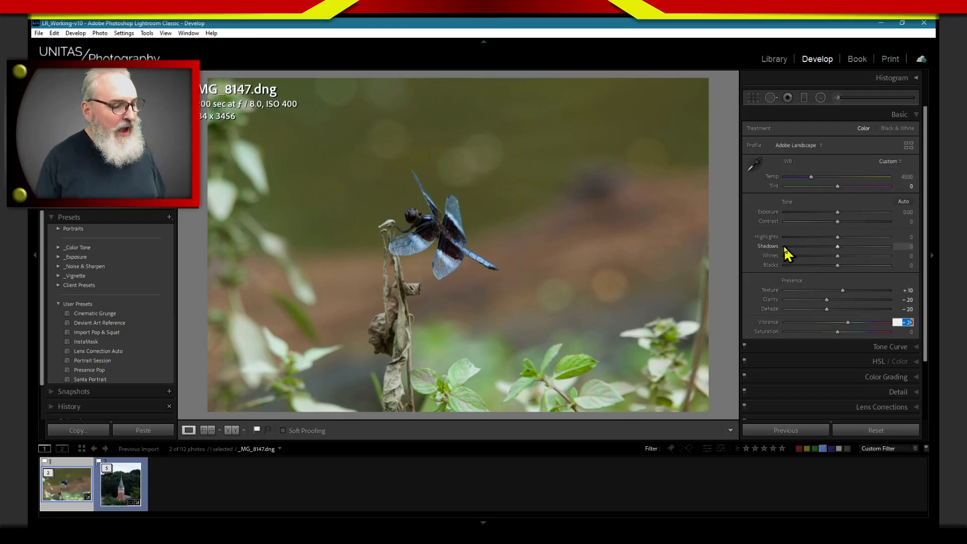
key("BackSpace")
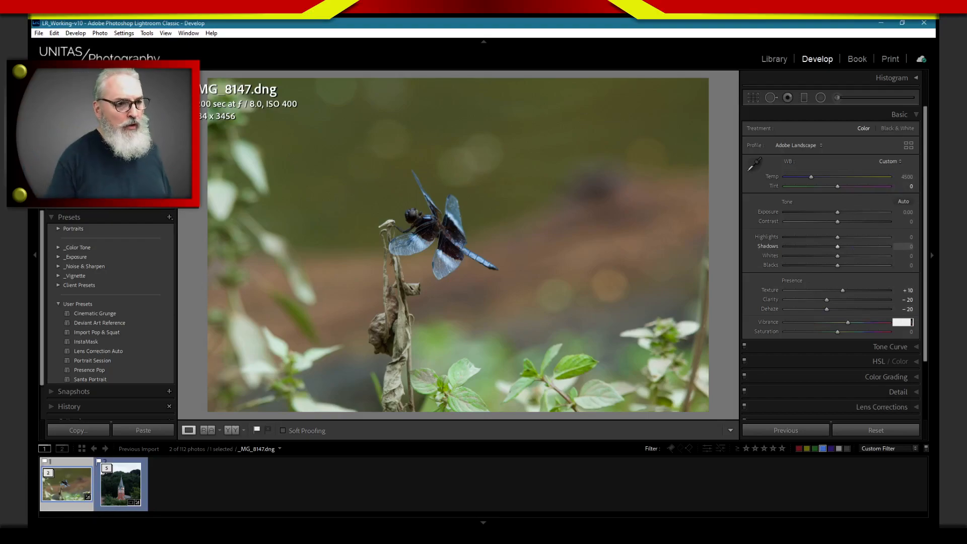
left_click(720, 63)
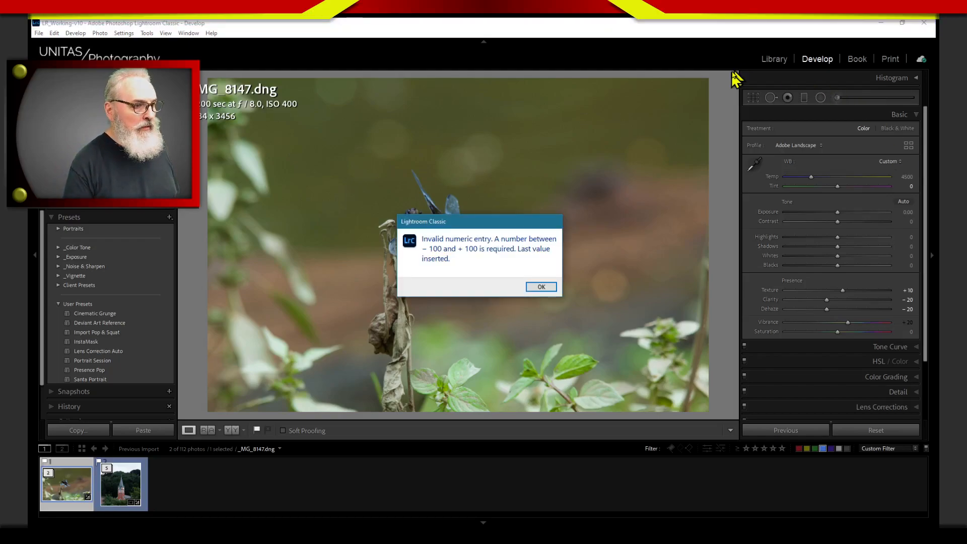
key("Return")
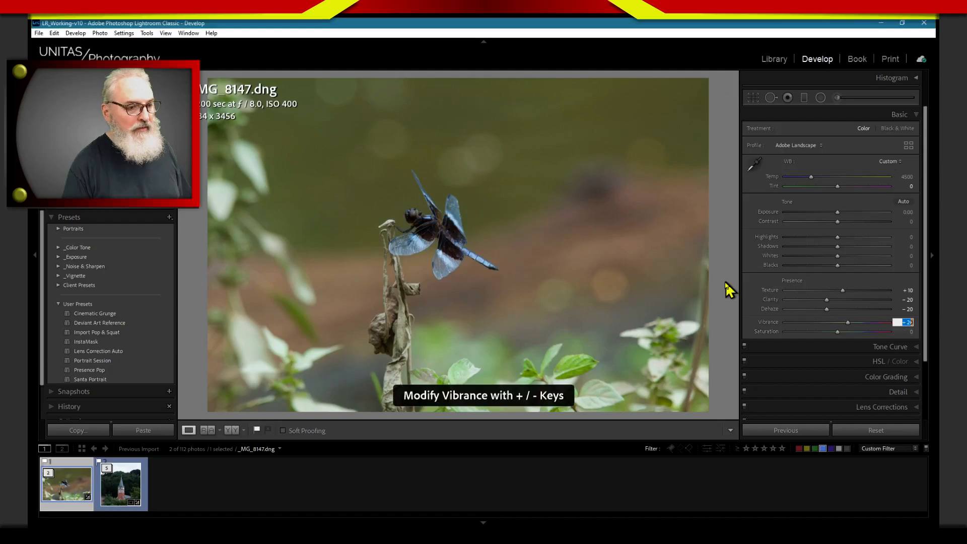
key("Return")
key("backslash")
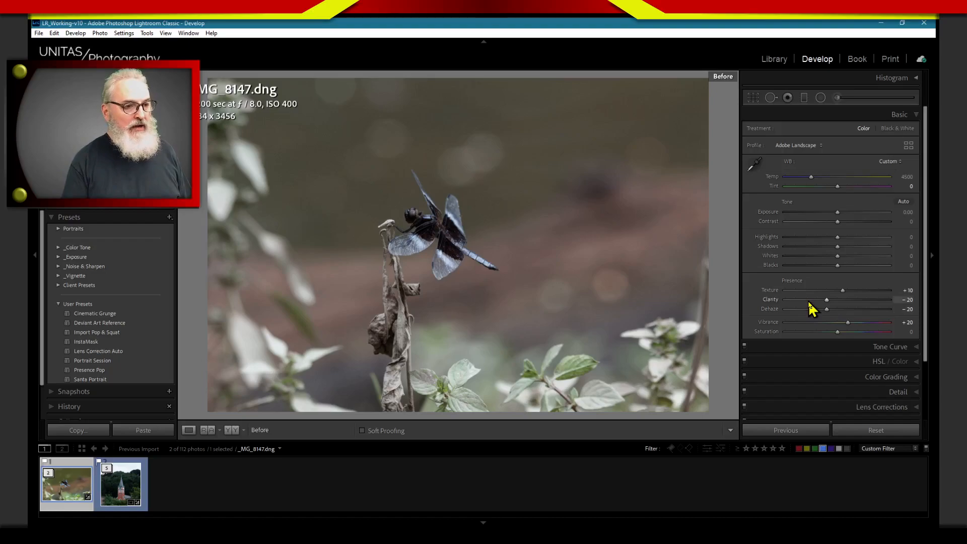
key("backslash")
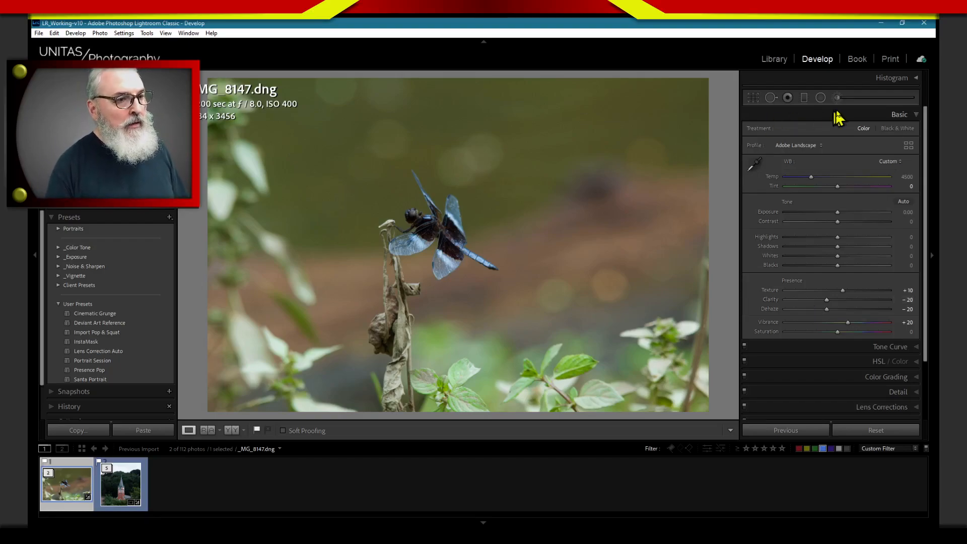
Set the basic tone to Highlights -18 and Shadows +21, and check the result on the dragonfly's close-up detail.
left_click(916, 111)
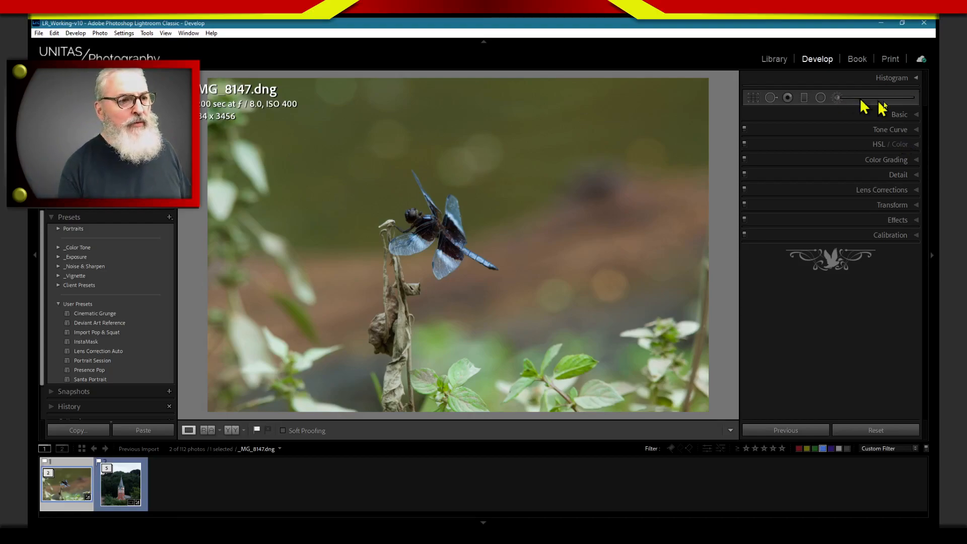
left_click(903, 115)
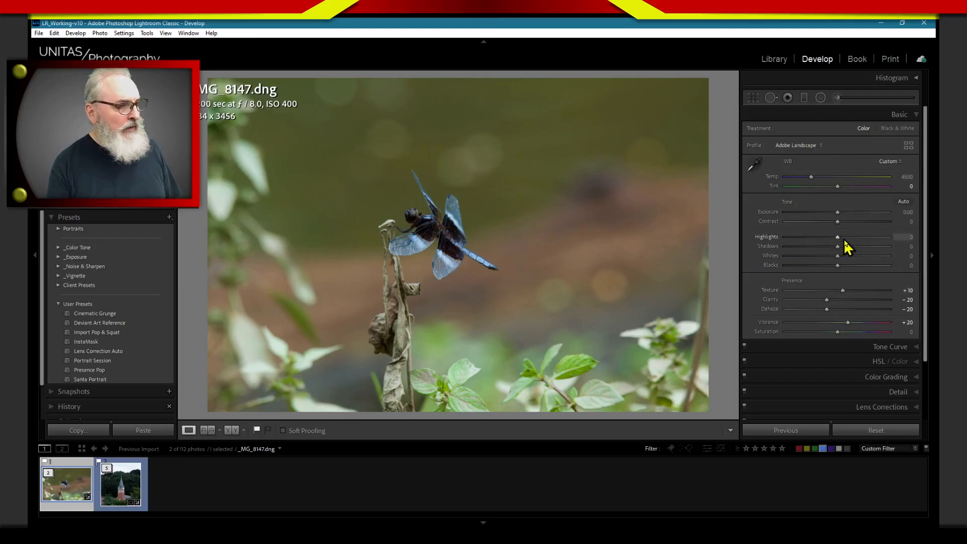
left_click_drag(840, 244, 835, 243)
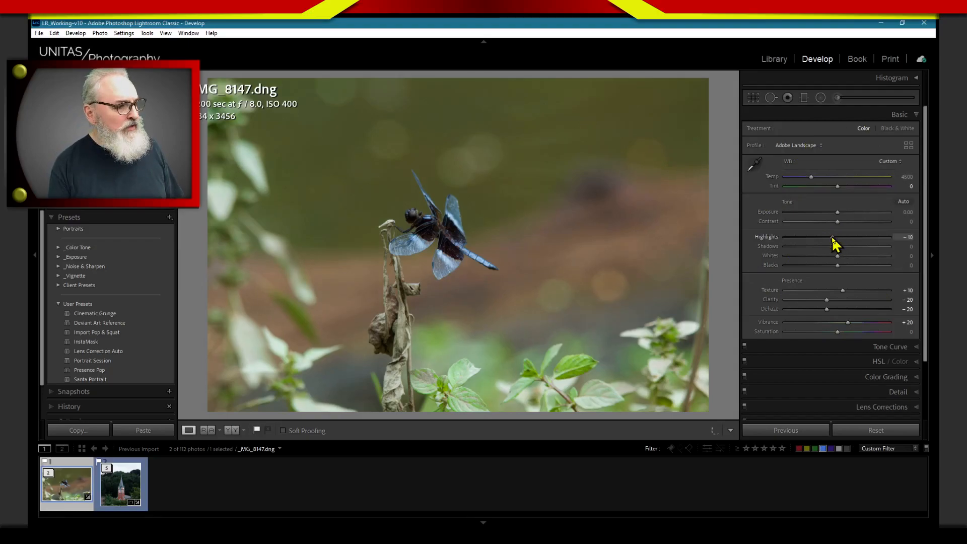
left_click_drag(832, 237, 828, 238)
left_click_drag(837, 246, 840, 247)
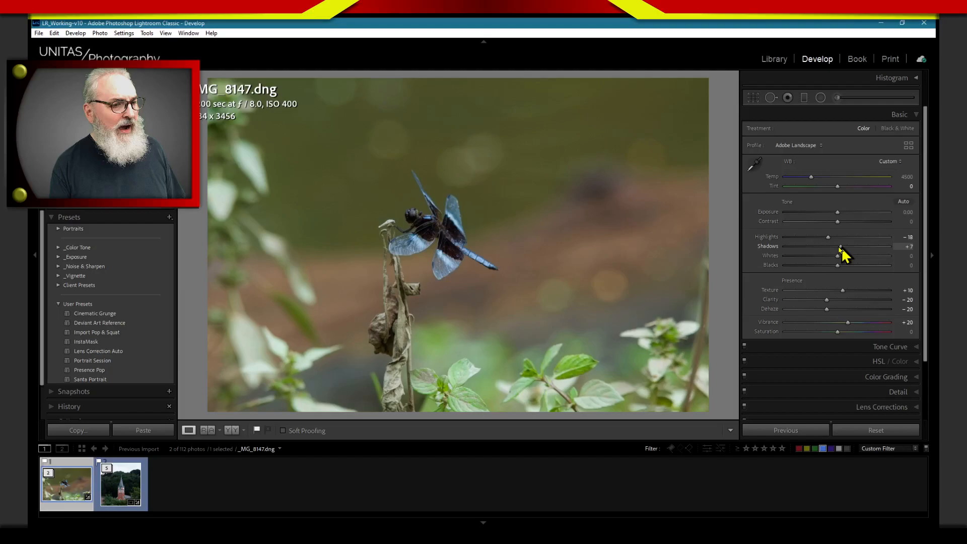
left_click_drag(840, 247, 848, 246)
left_click(444, 233)
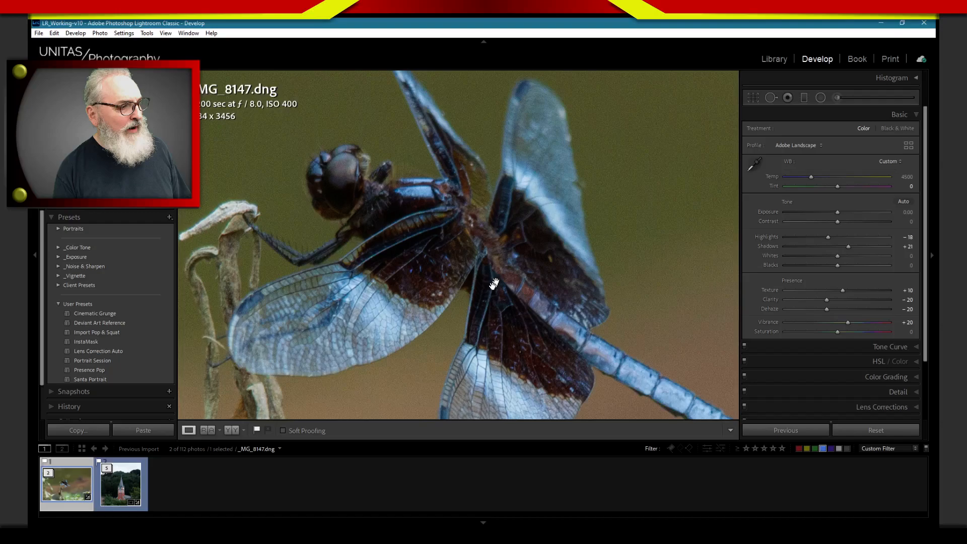
left_click(494, 283)
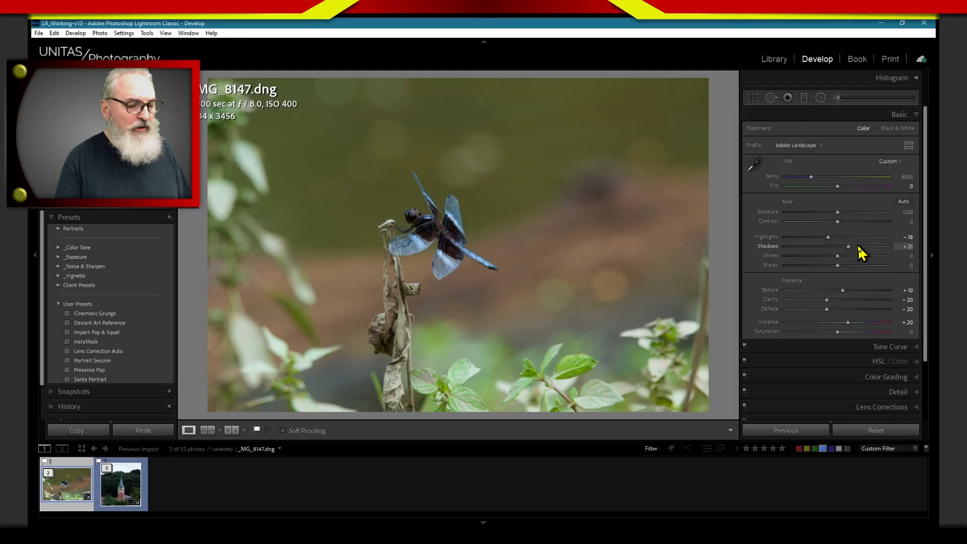
Try Blue Primary hue values from -100 to about +30 in the camera calibration and return the hue to 0.
key("ctrl+9")
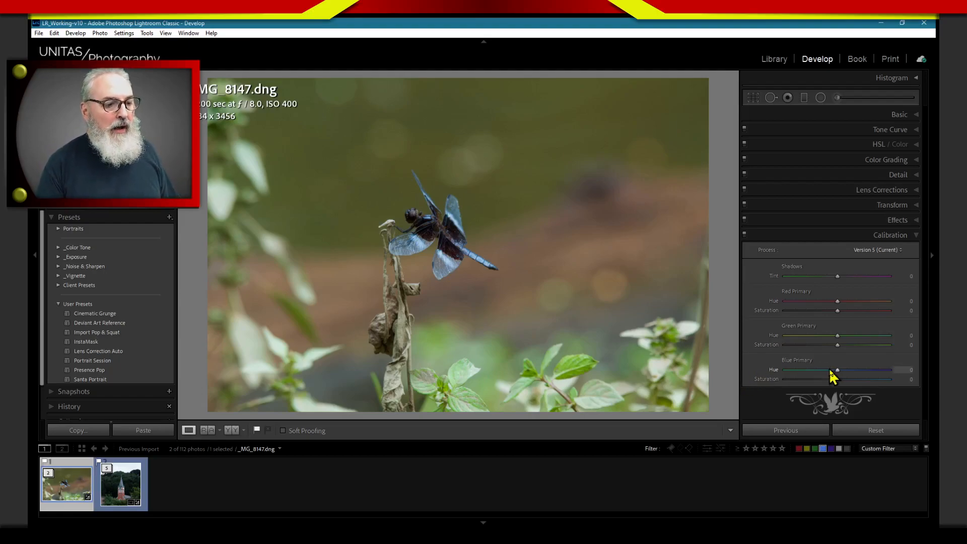
left_click_drag(838, 371, 810, 375)
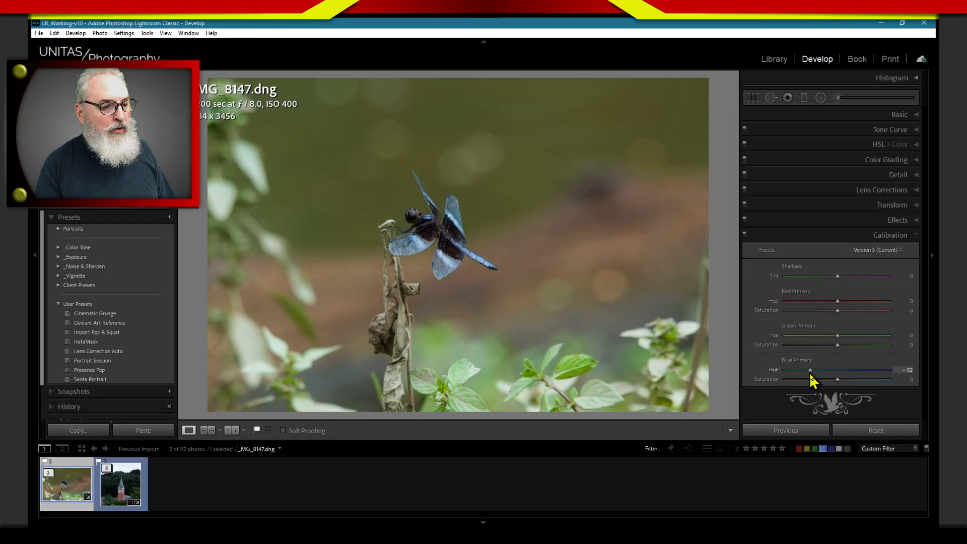
left_click_drag(810, 374, 835, 373)
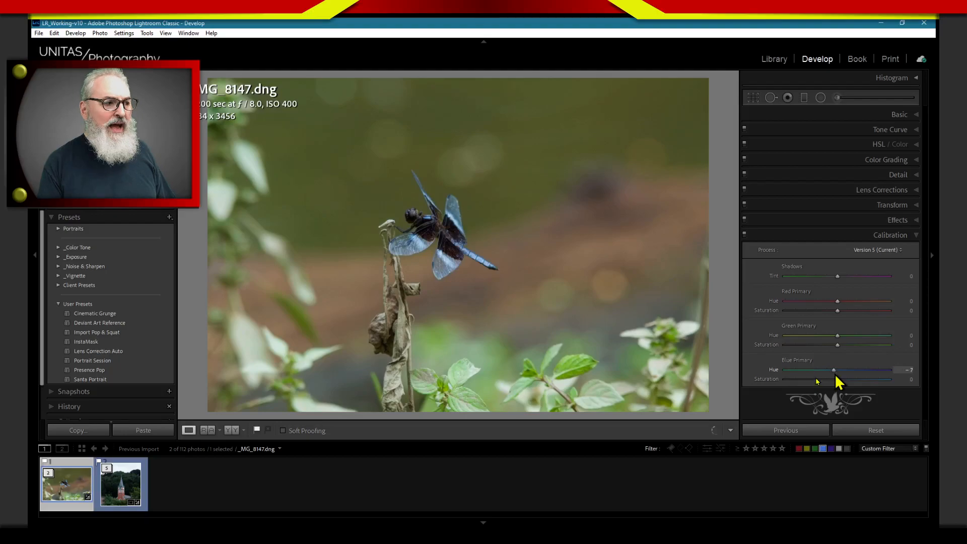
left_click_drag(835, 373, 763, 376)
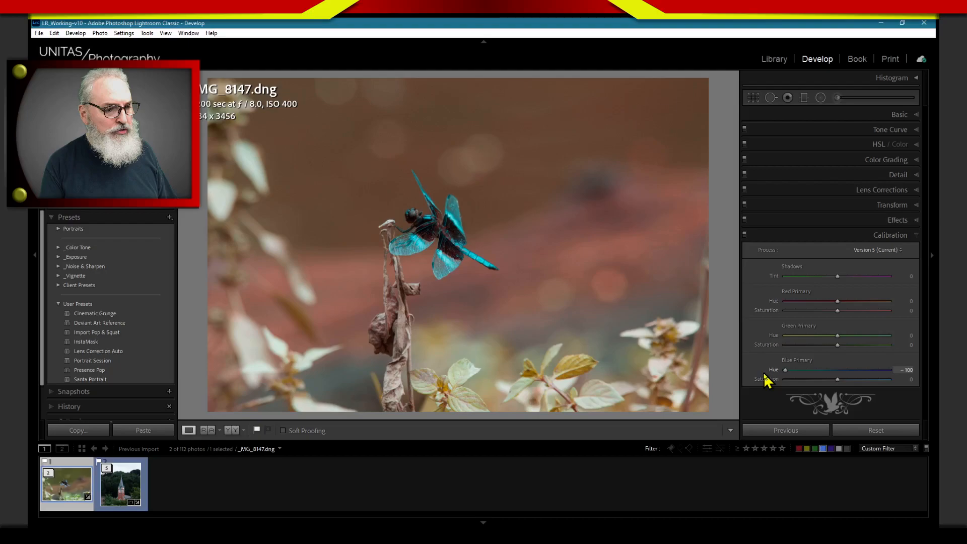
left_click_drag(765, 375, 856, 375)
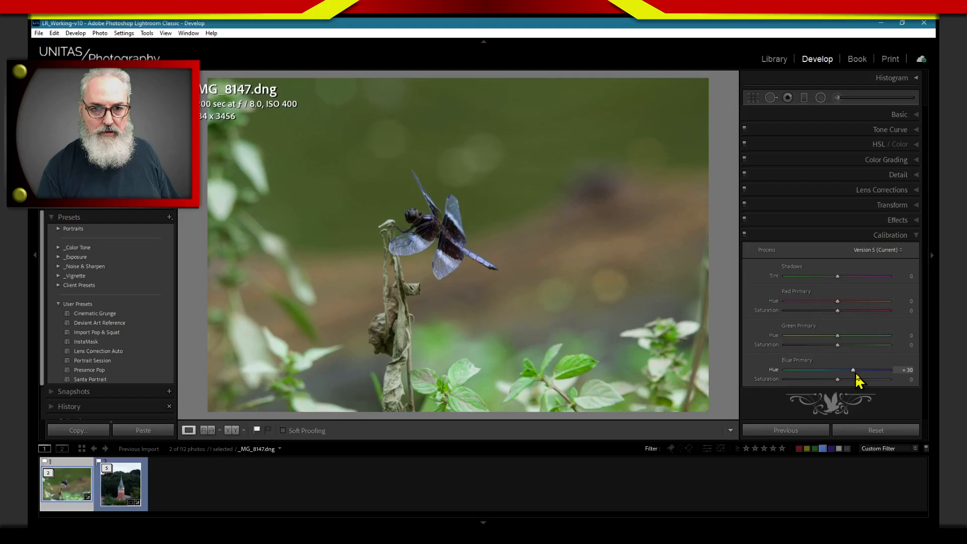
left_click_drag(855, 372, 840, 379)
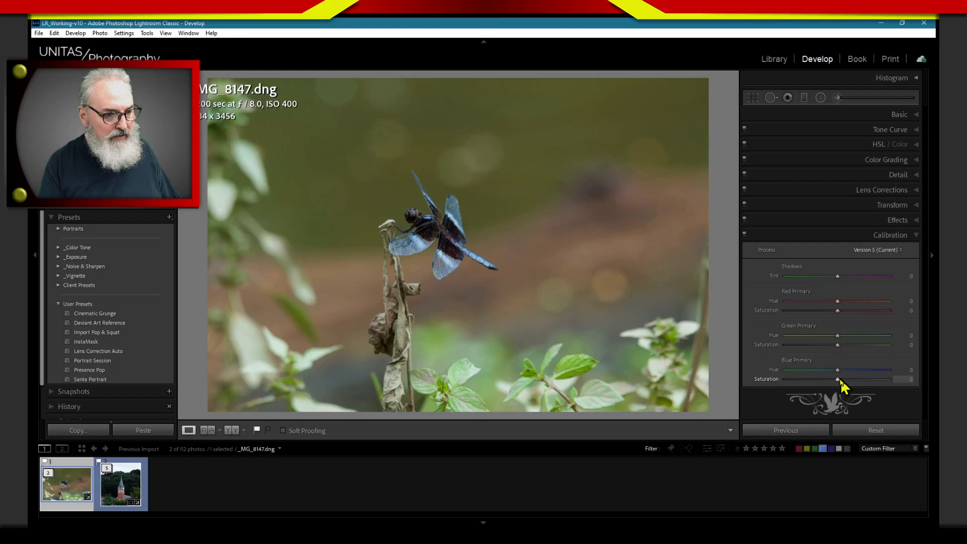
Try stronger and weaker Blue Primary saturation in the calibration and set it to +21.
left_click_drag(840, 379, 853, 379)
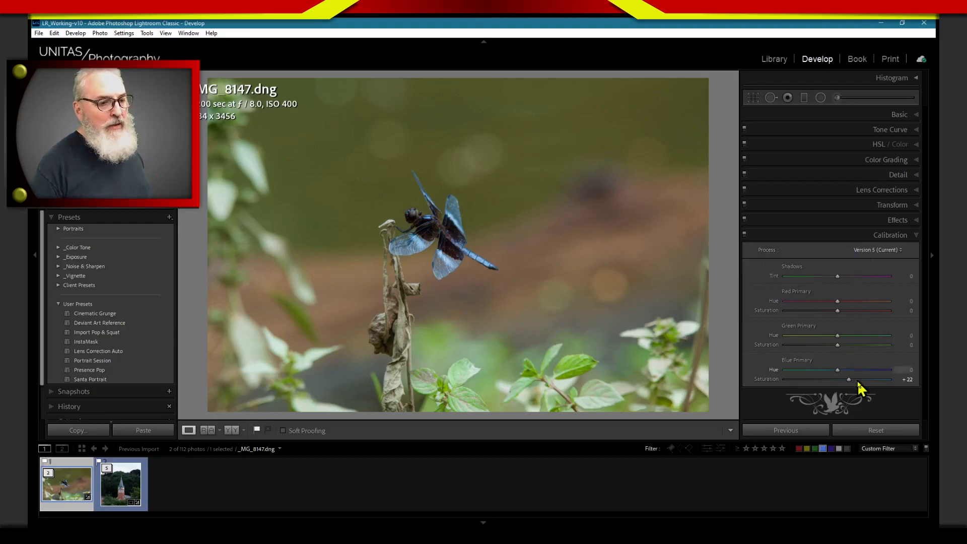
left_click_drag(848, 379, 873, 389)
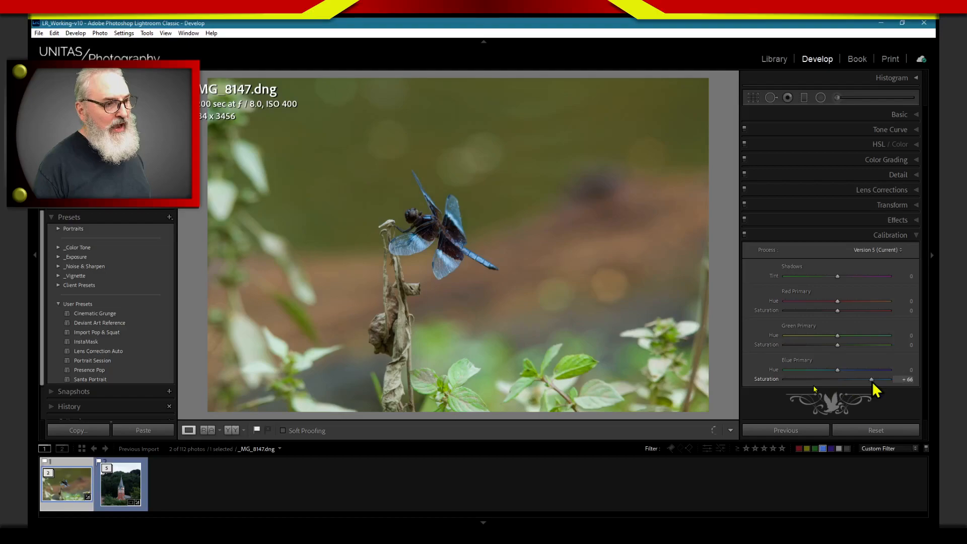
left_click_drag(871, 382, 819, 386)
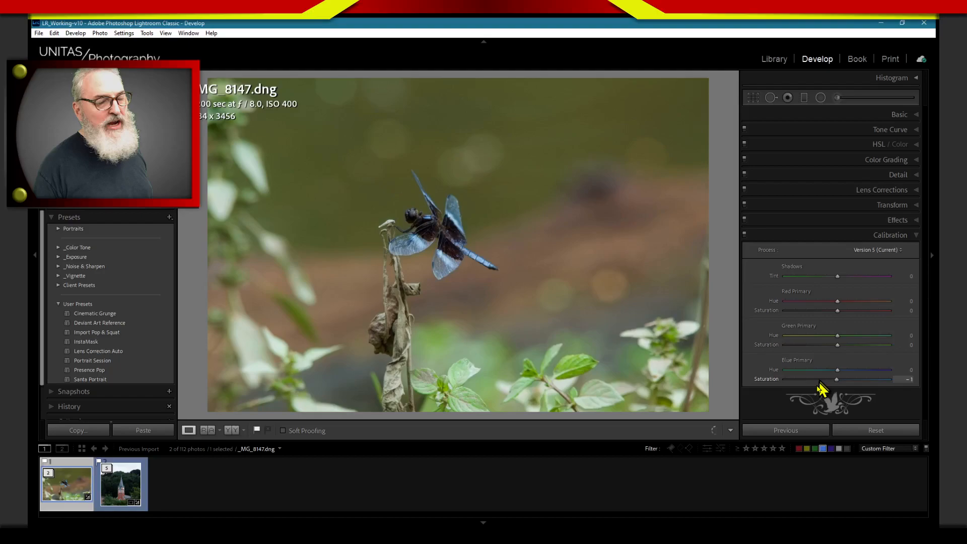
left_click_drag(821, 387, 833, 387)
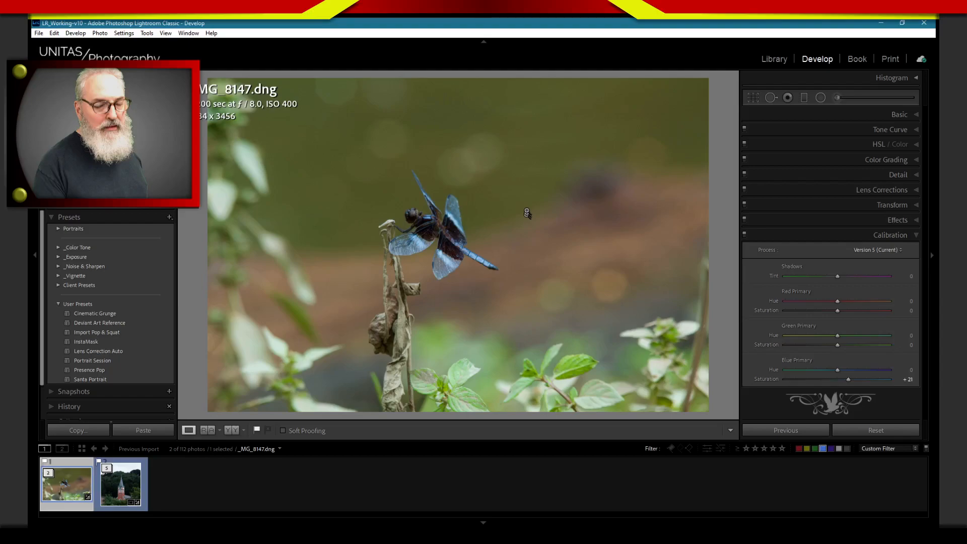
Try a Green Primary saturation of +17 and set the Green Primary hue to -100.
left_click_drag(837, 344, 846, 345)
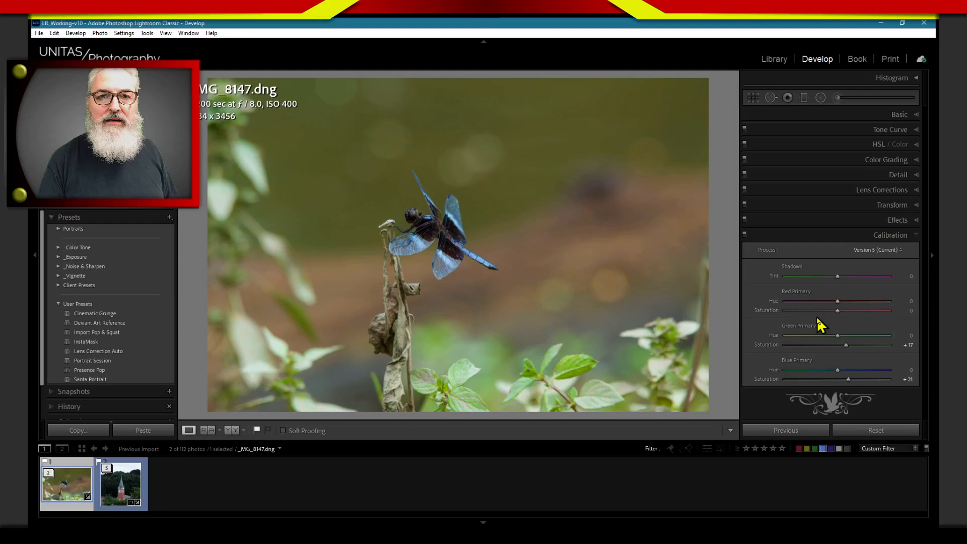
left_click_drag(816, 335, 787, 338)
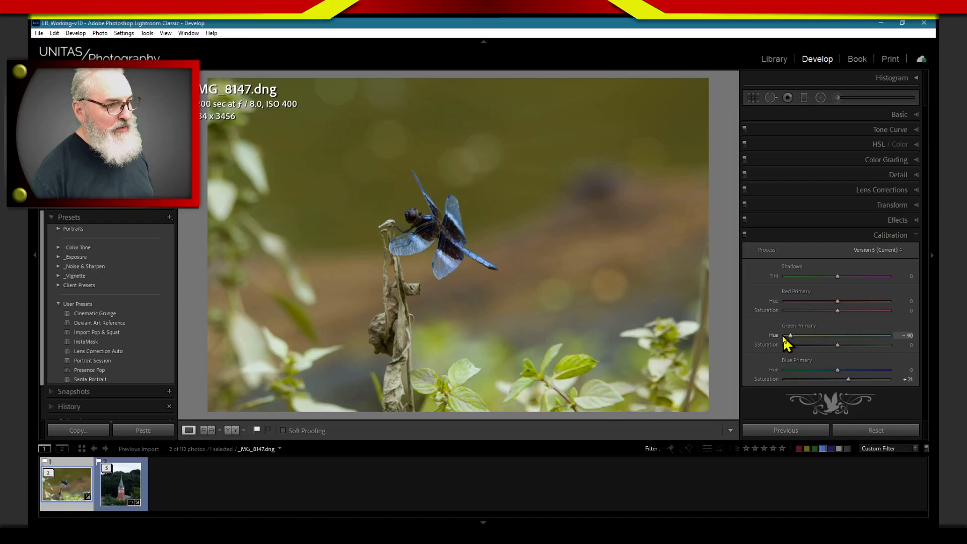
left_click_drag(784, 338, 779, 339)
Set the Blue Primary hue to +26 and saturation to +24, check the dragonfly close up, and close the calibration settings.
left_click_drag(837, 369, 850, 370)
left_click_drag(849, 379, 850, 379)
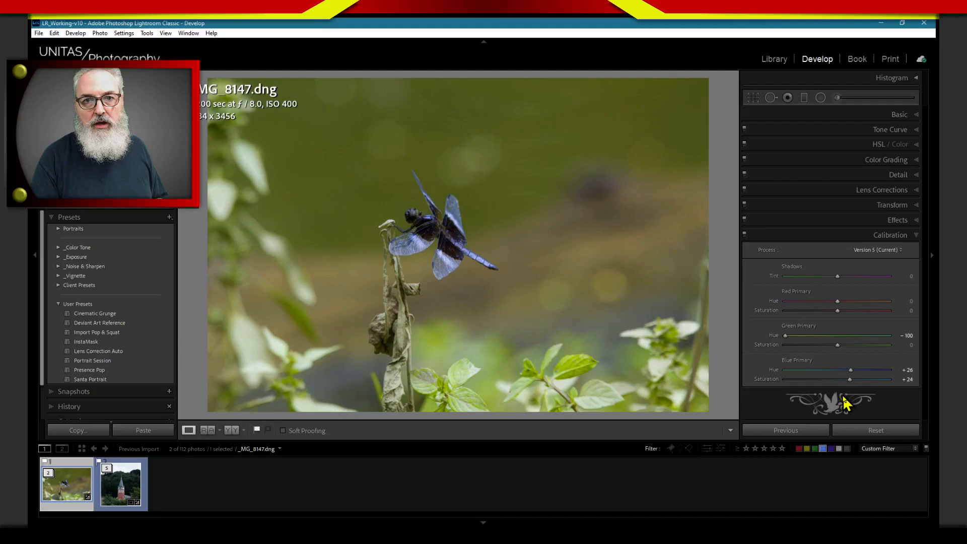
left_click(438, 216)
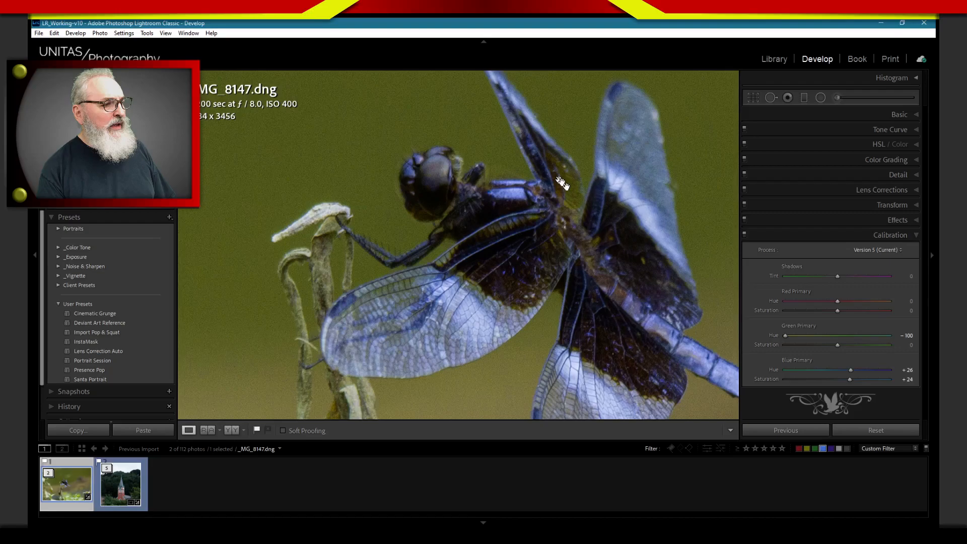
left_click(561, 182)
left_click(786, 235)
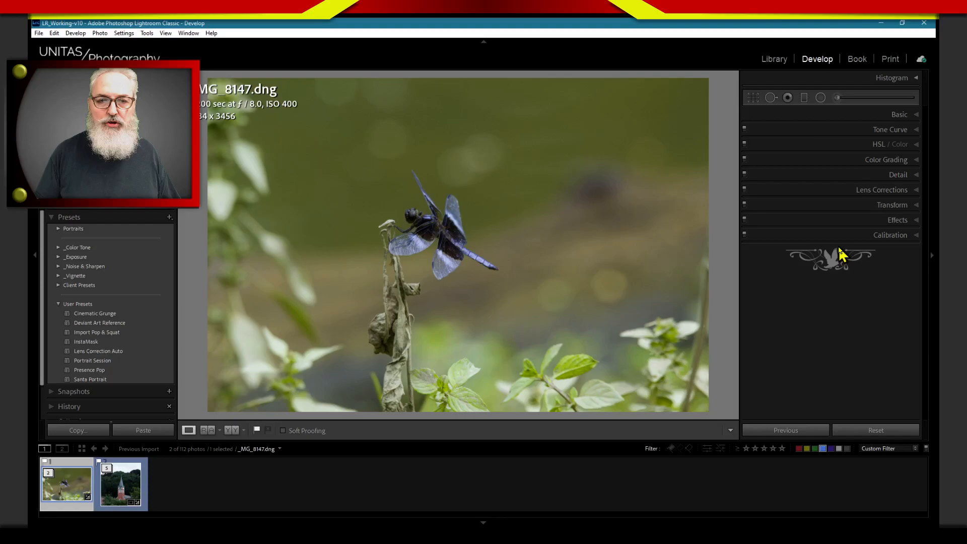
View the tone curve settings and the combined HSL hue, saturation and luminance adjustments.
left_click(890, 130)
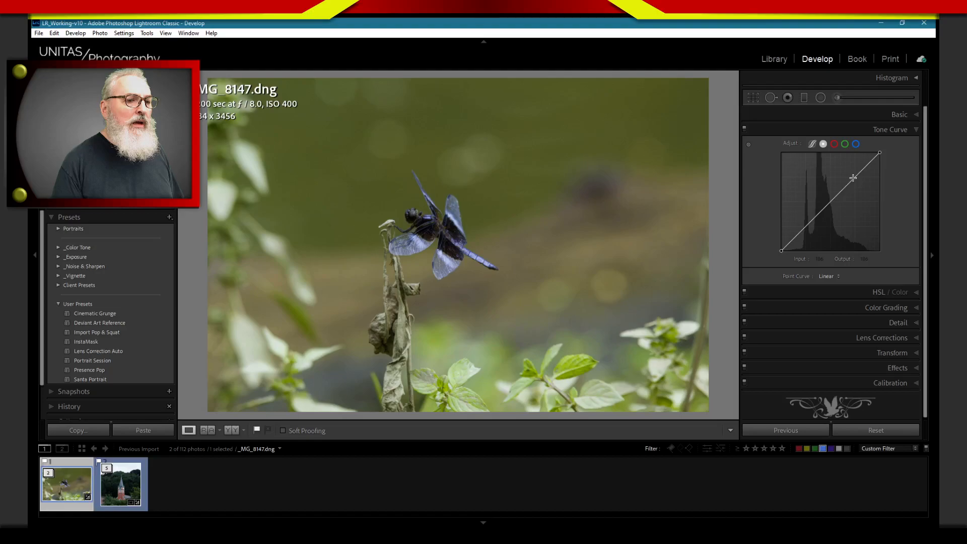
left_click(876, 292)
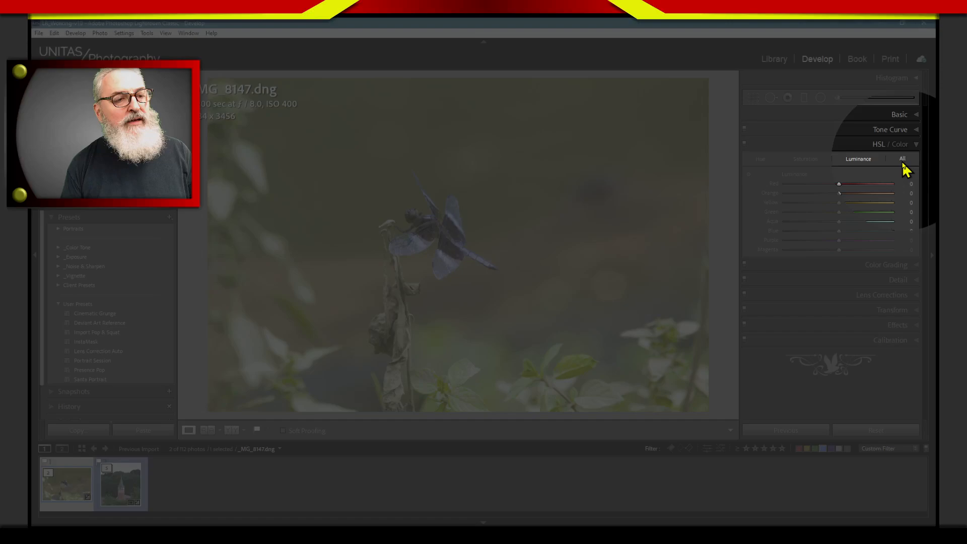
left_click(902, 160)
scroll(856, 407, "down", 2)
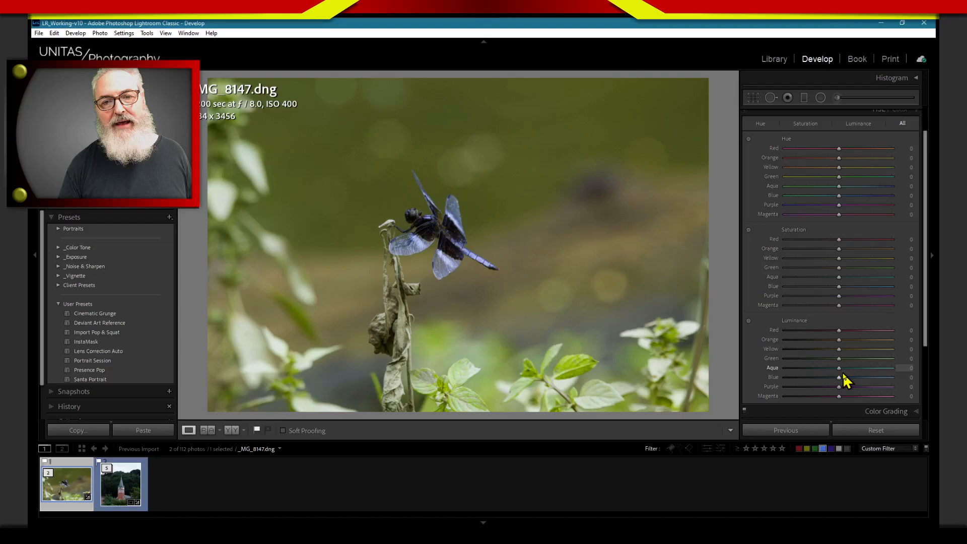
Try a green hue of about -4 in the HSL hue adjustments and reset it to 0.
left_click(761, 124)
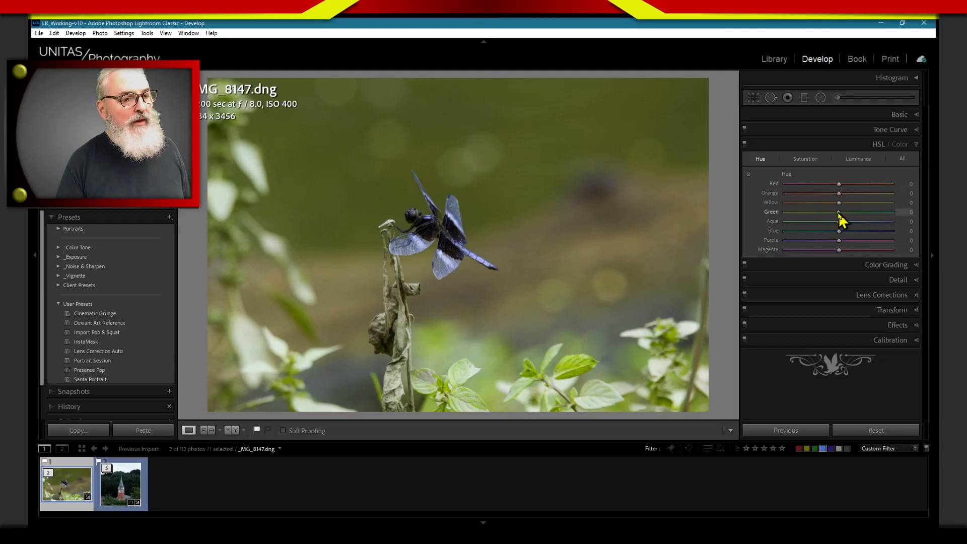
left_click_drag(839, 213, 837, 220)
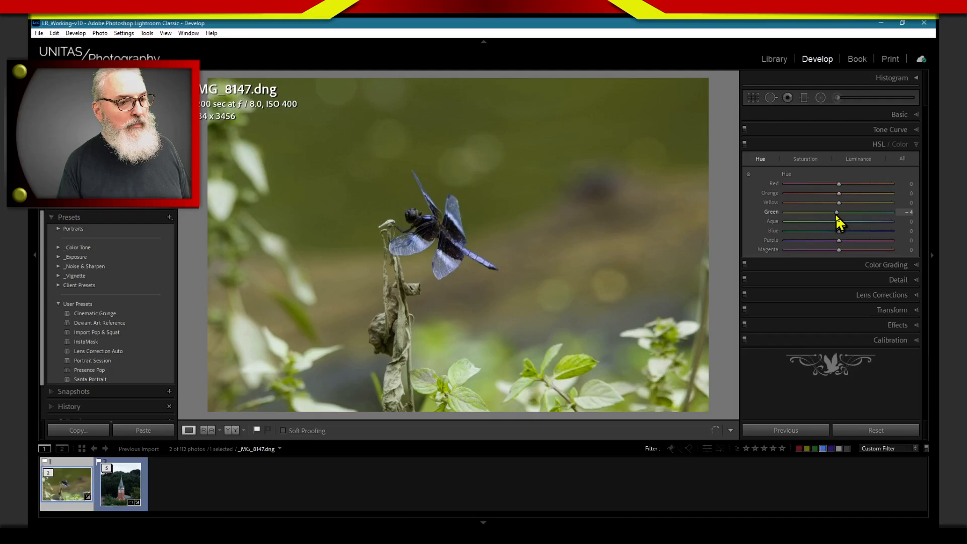
double_click(836, 214)
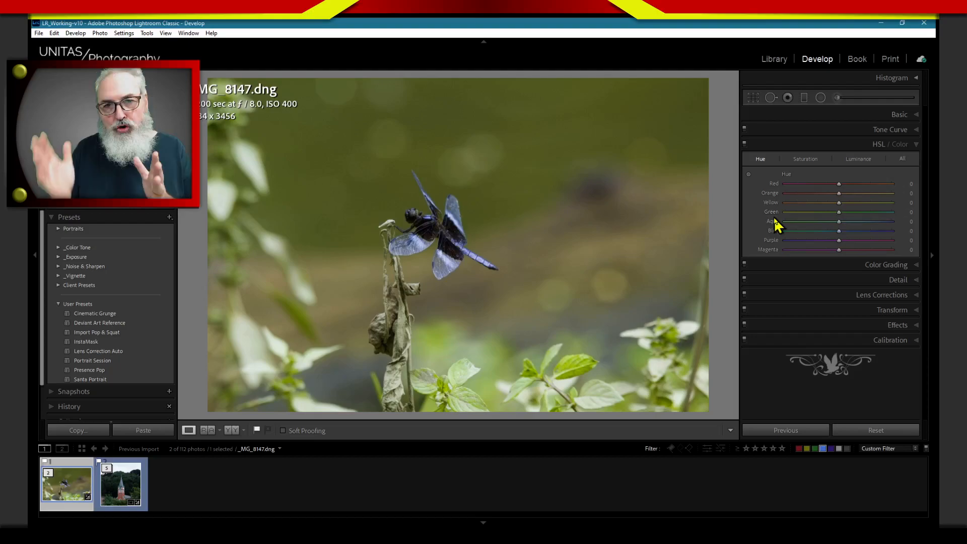
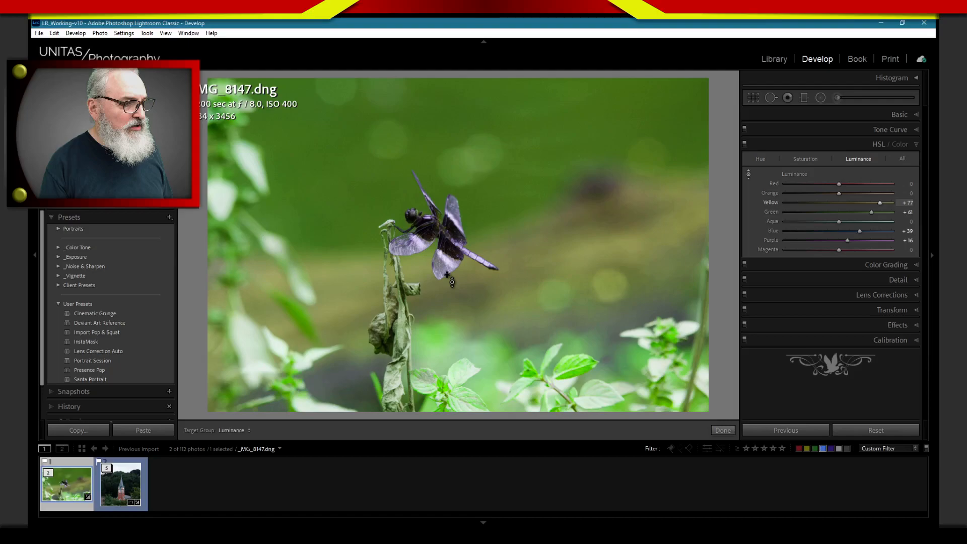
View the Color Grading settings, and crop the dragonfly photo to 3104 x 2069 at the Original aspect with a straighten angle of -34.20.
left_click(806, 265)
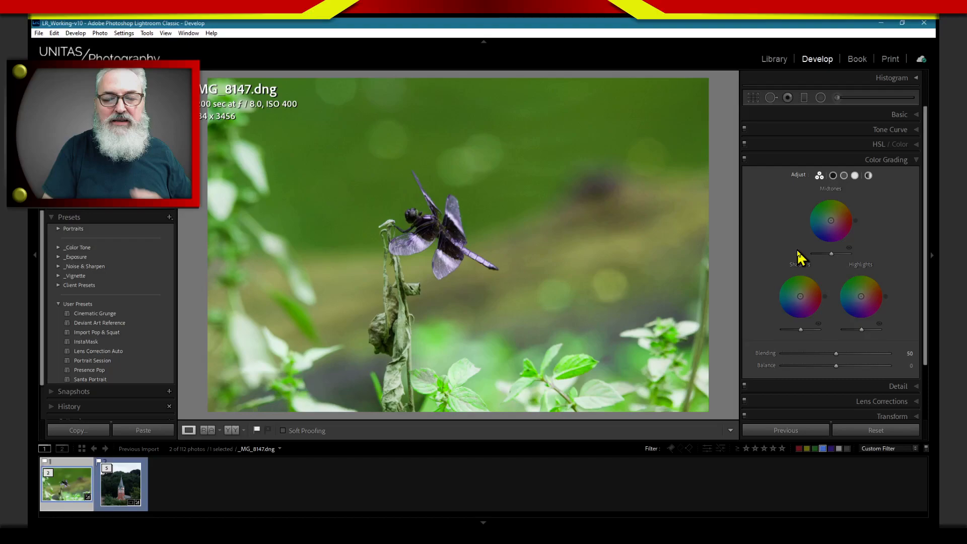
key("r")
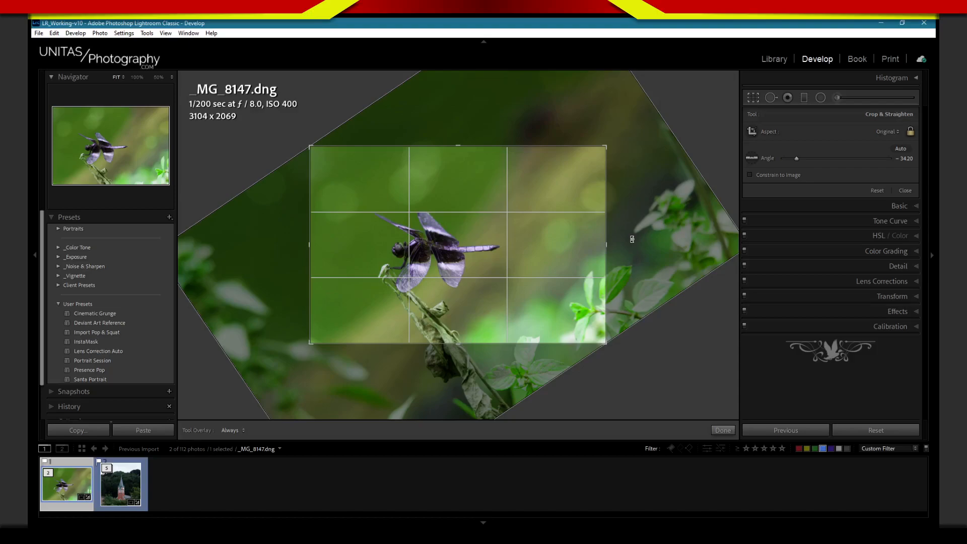
key("Return")
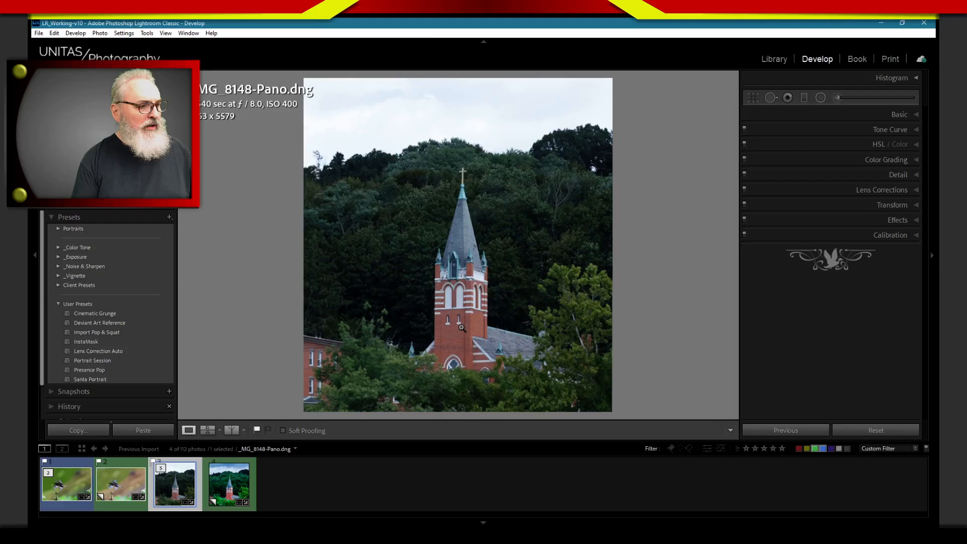
Compare the original church photo _MG_8148-Pano.dng with its edited virtual copy, Copy 1.
key("Right")
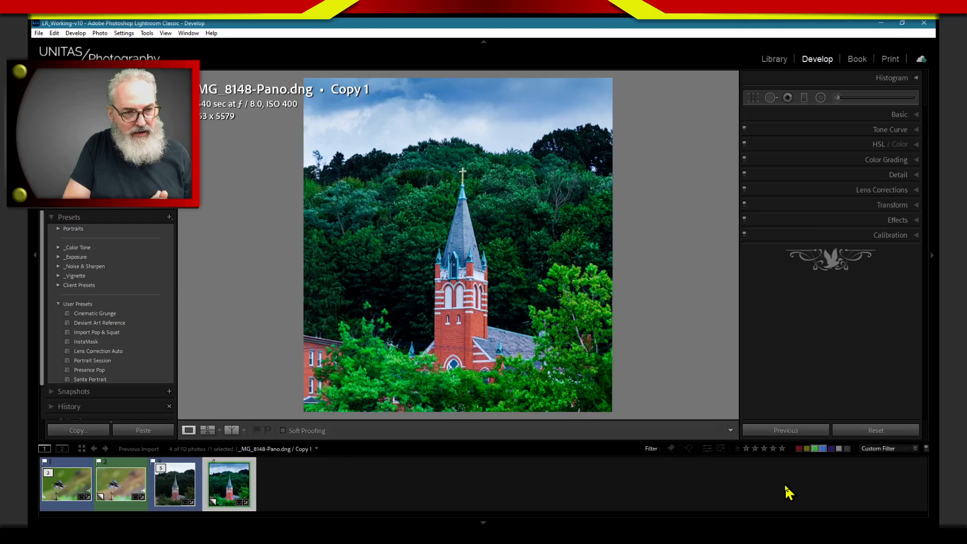
key("Left")
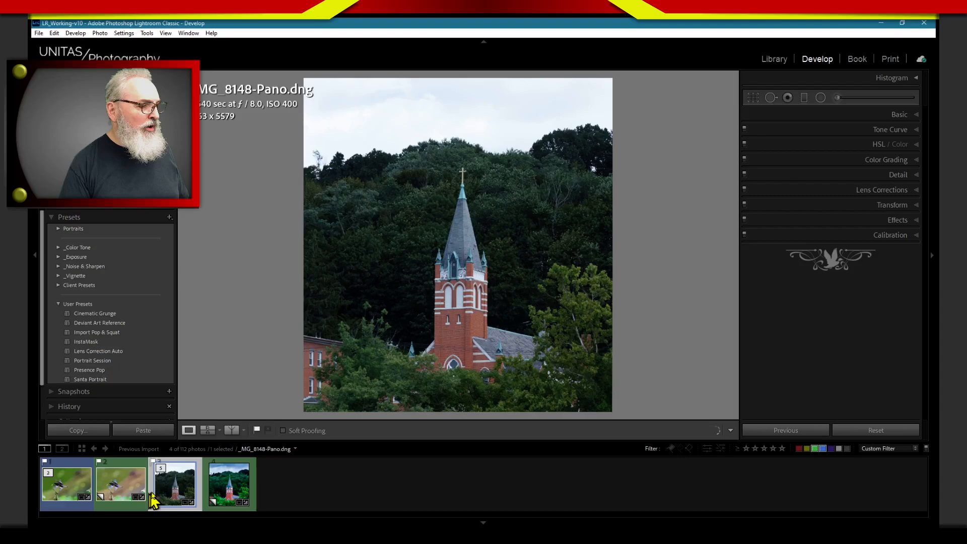
key("Right")
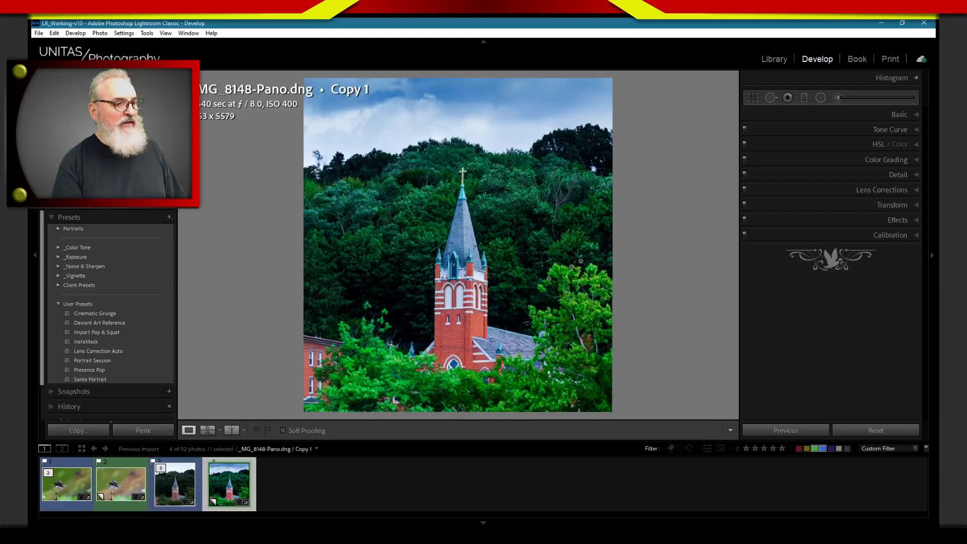